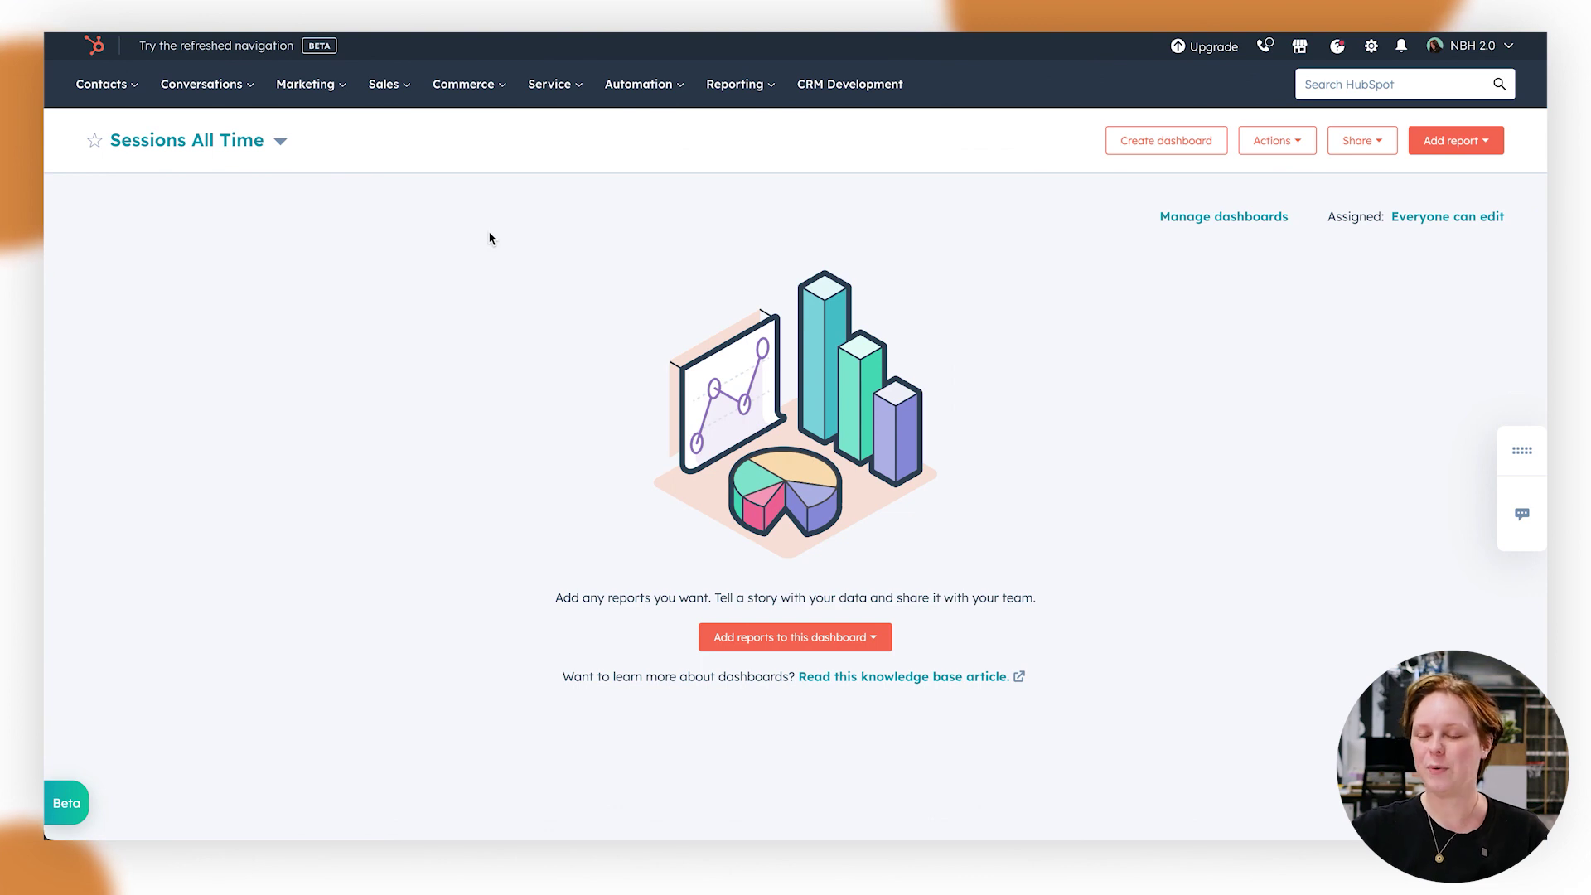
Go to Commerce > Payment Links and bring up the options for creating a new link
{"action": "mouse_move", "coordinate": [464, 85]}
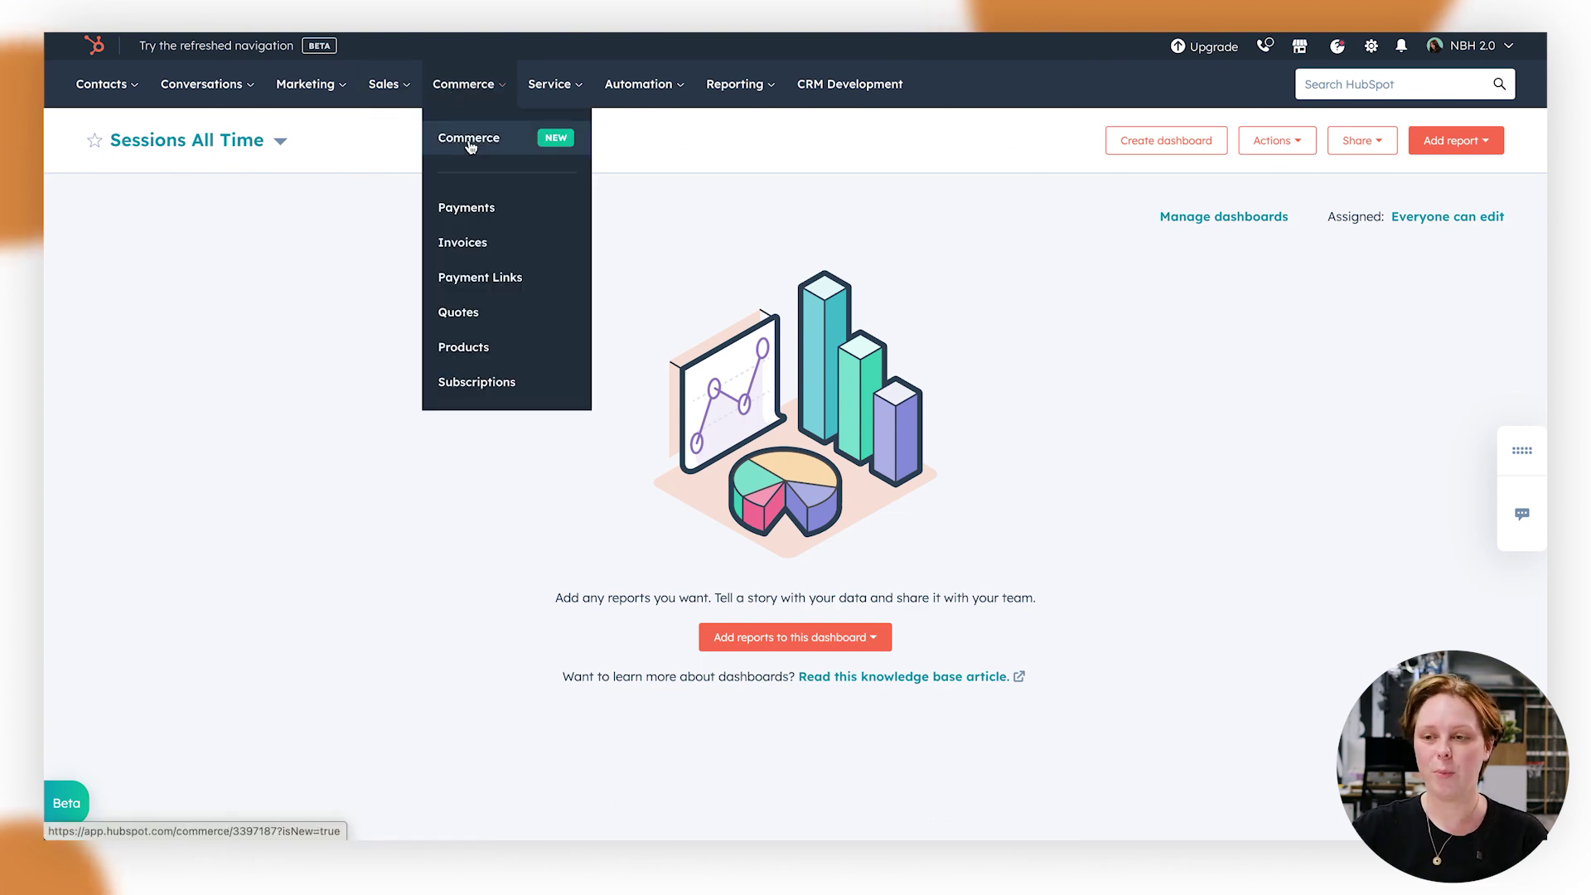
{"action": "left_click", "coordinate": [479, 275]}
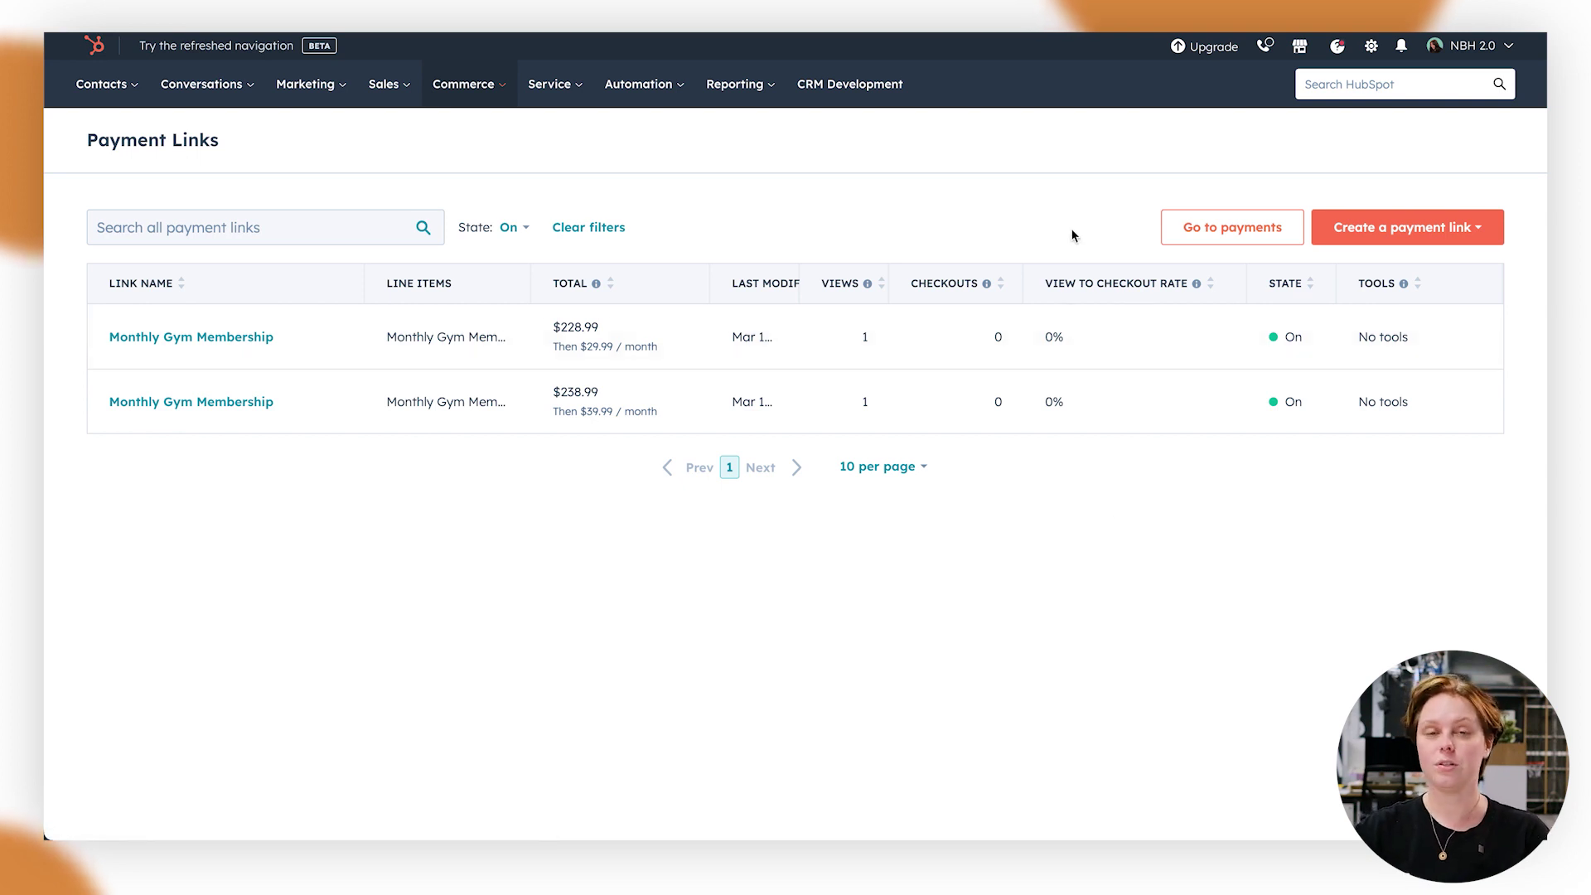
{"action": "left_click", "coordinate": [1443, 243]}
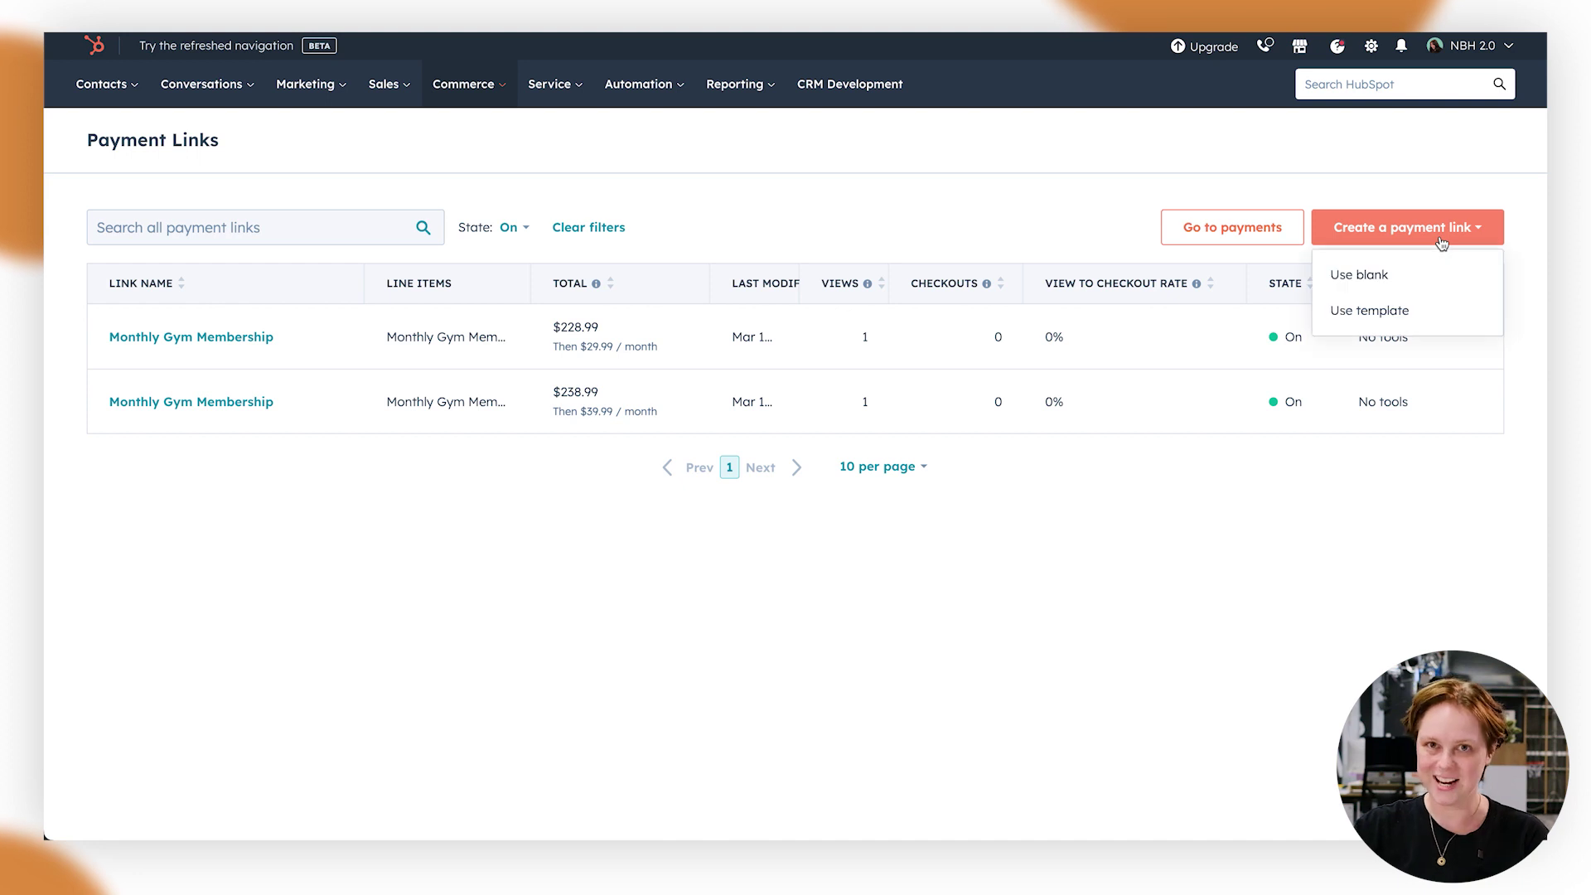
Start a blank payment link named 'Event Ticket', closing the product library without adding anything
{"action": "left_click", "coordinate": [1378, 277]}
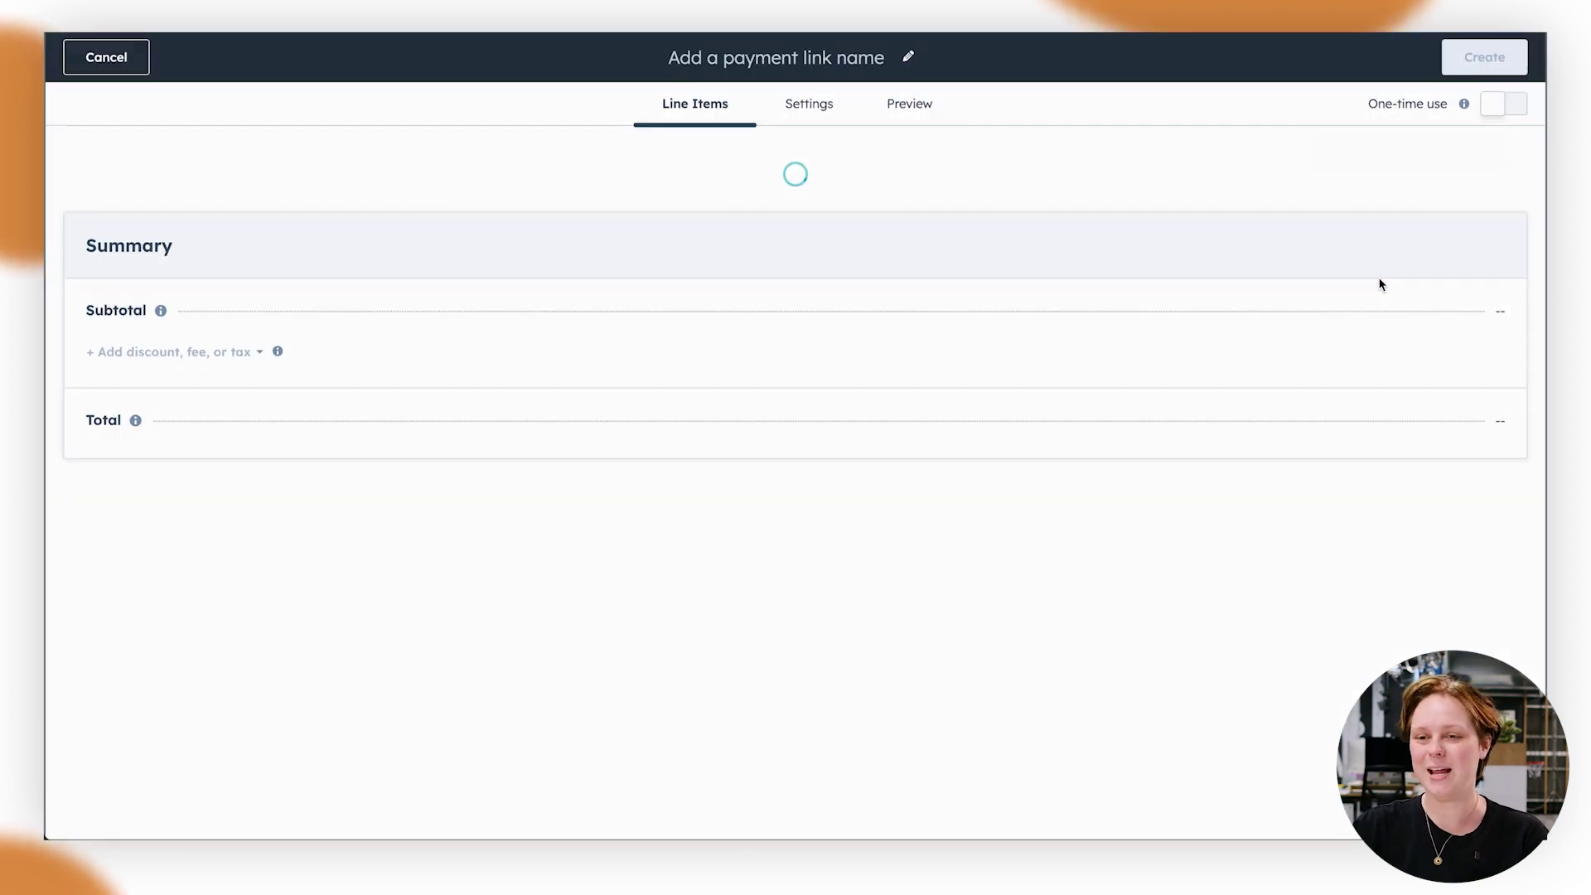
{"action": "left_click", "coordinate": [803, 58]}
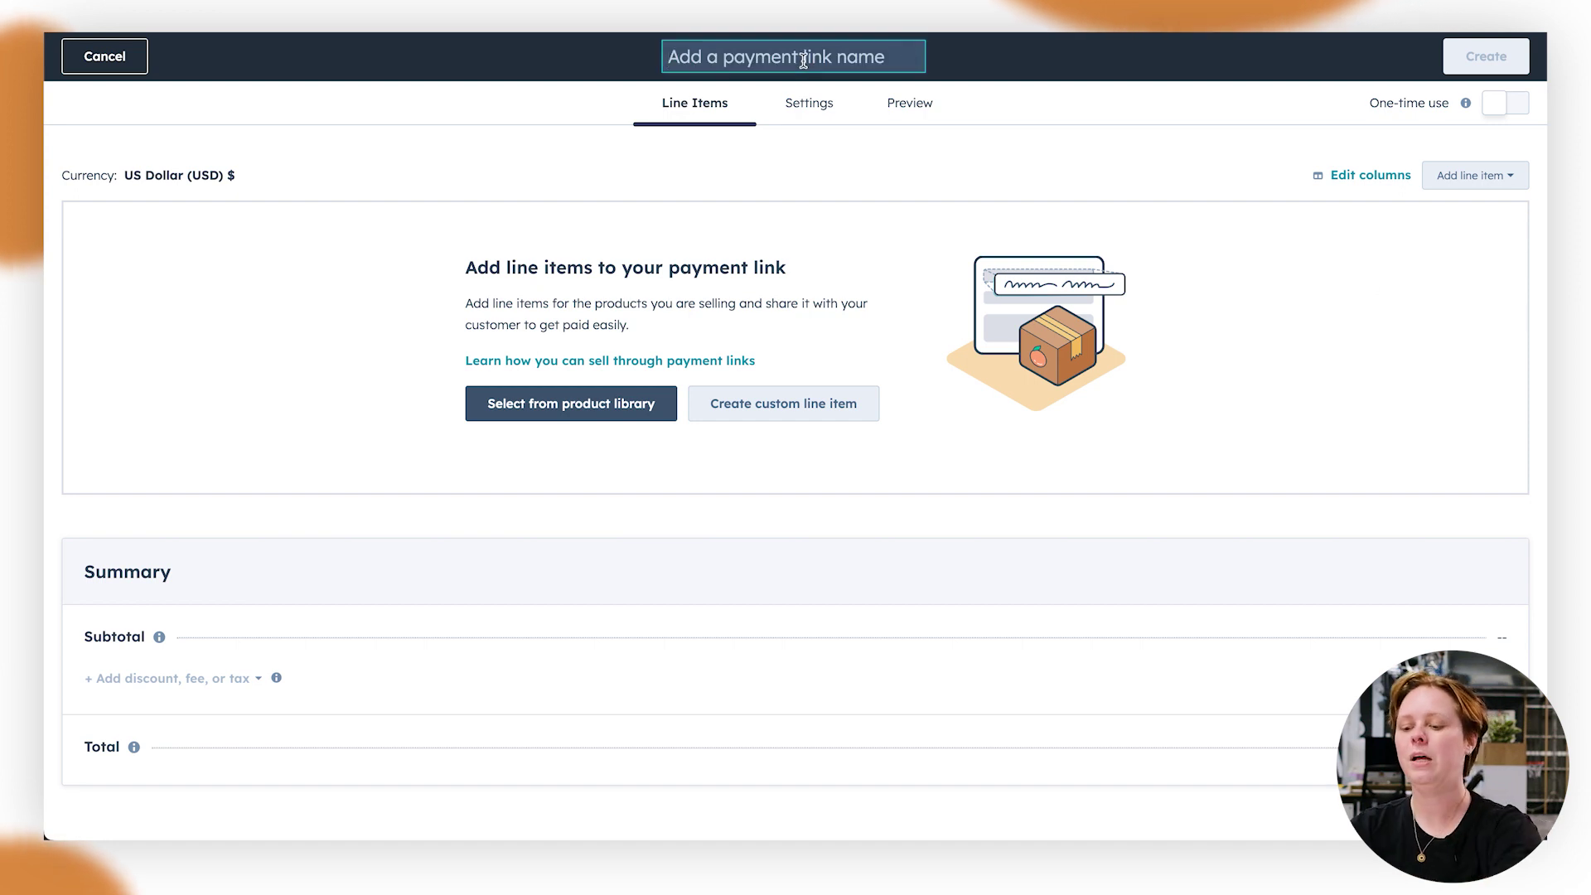
{"action": "type", "text": "Event T"}
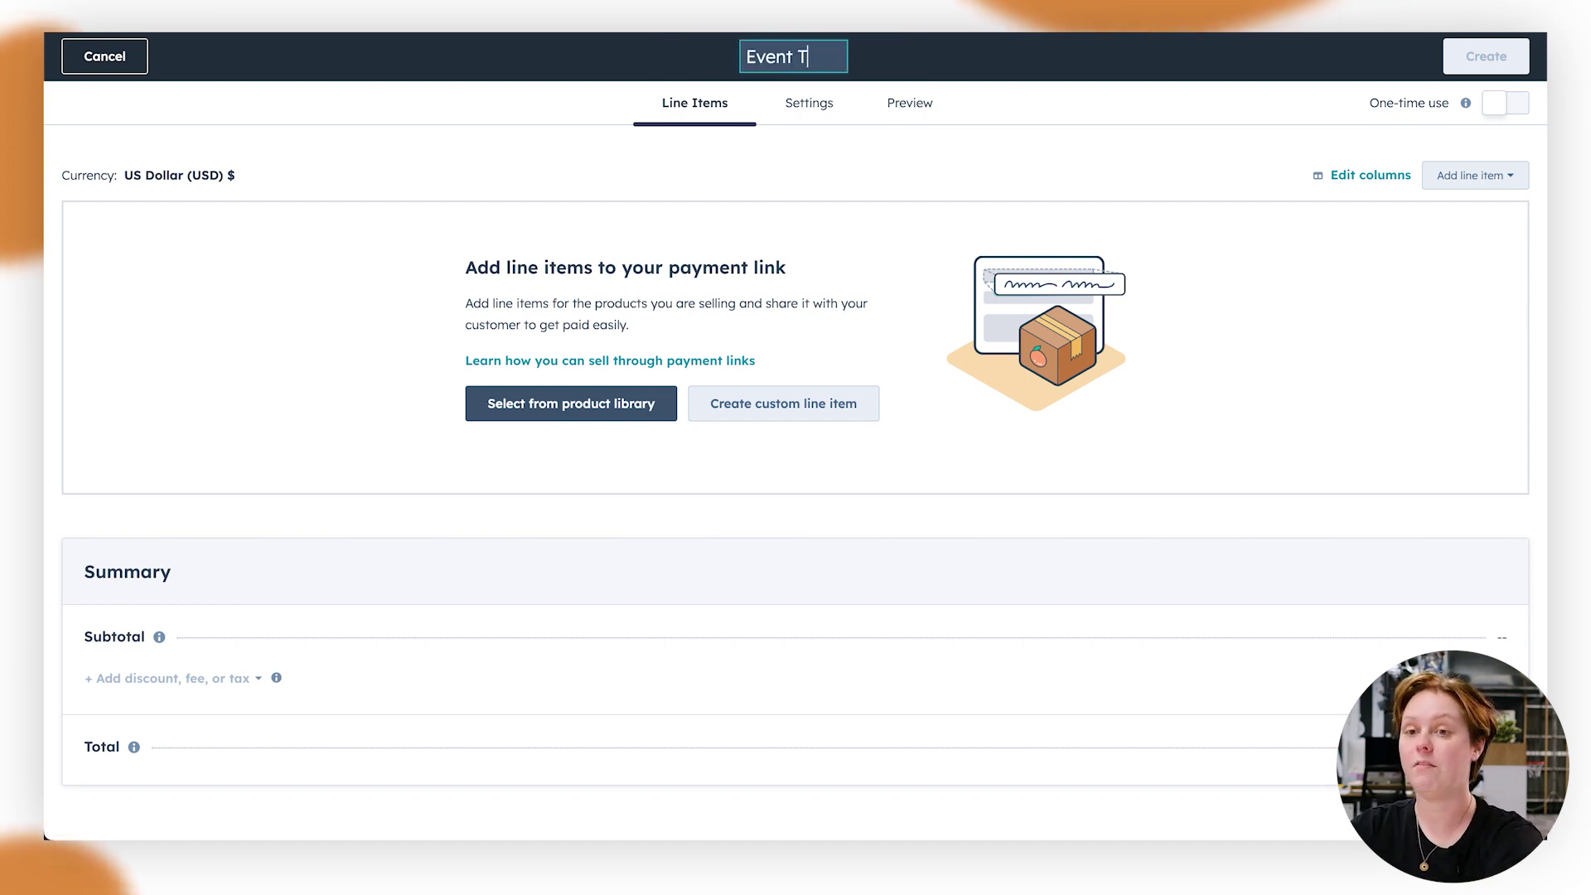
{"action": "type", "text": "icket"}
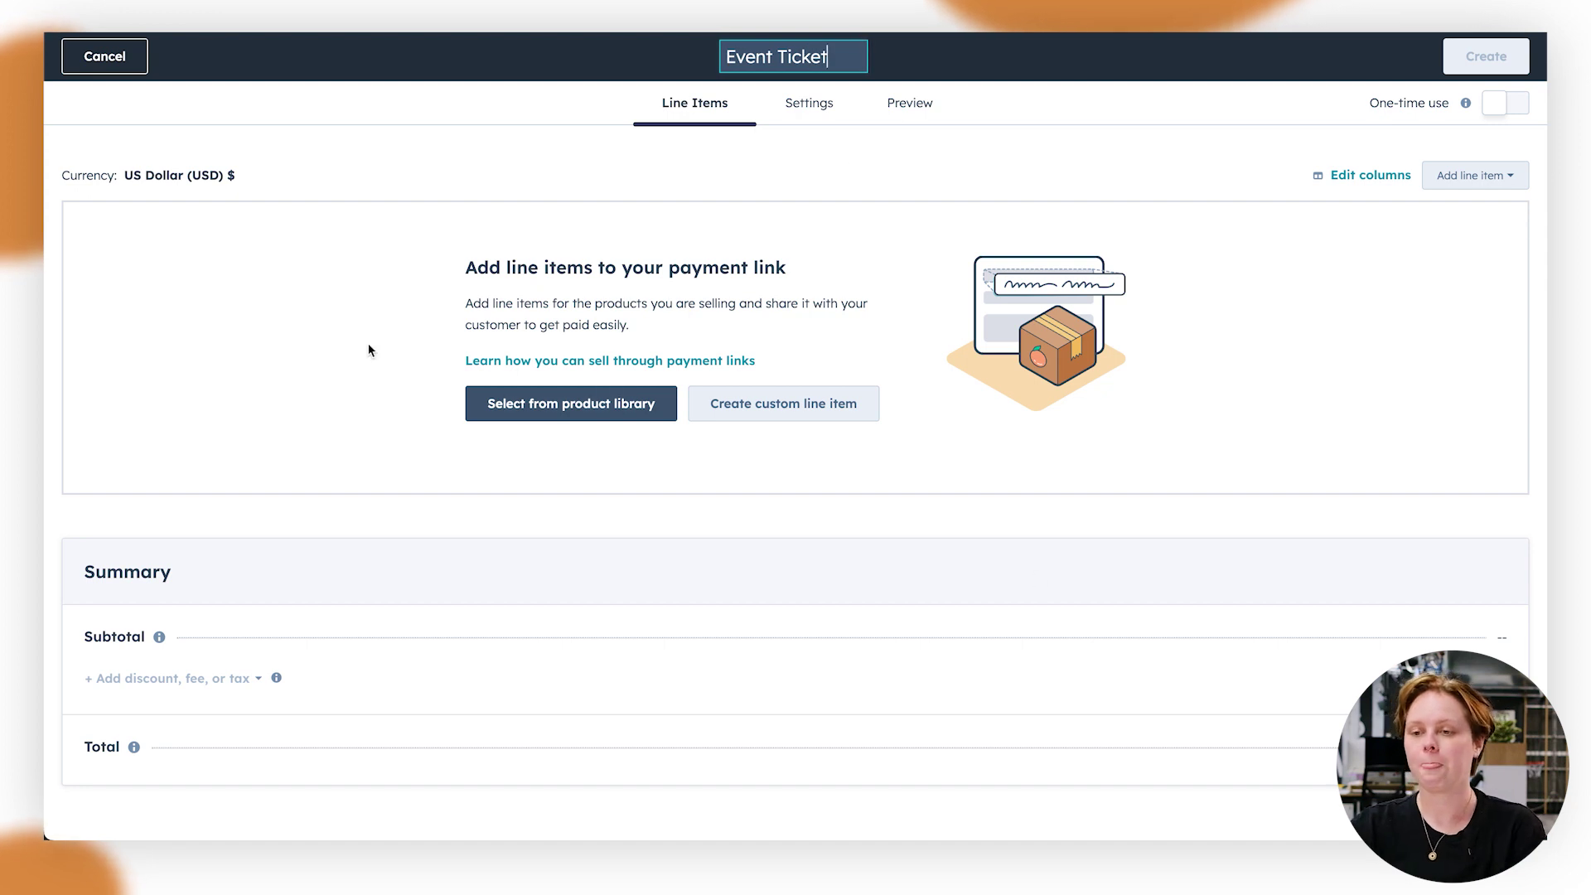
{"action": "key", "text": "Return"}
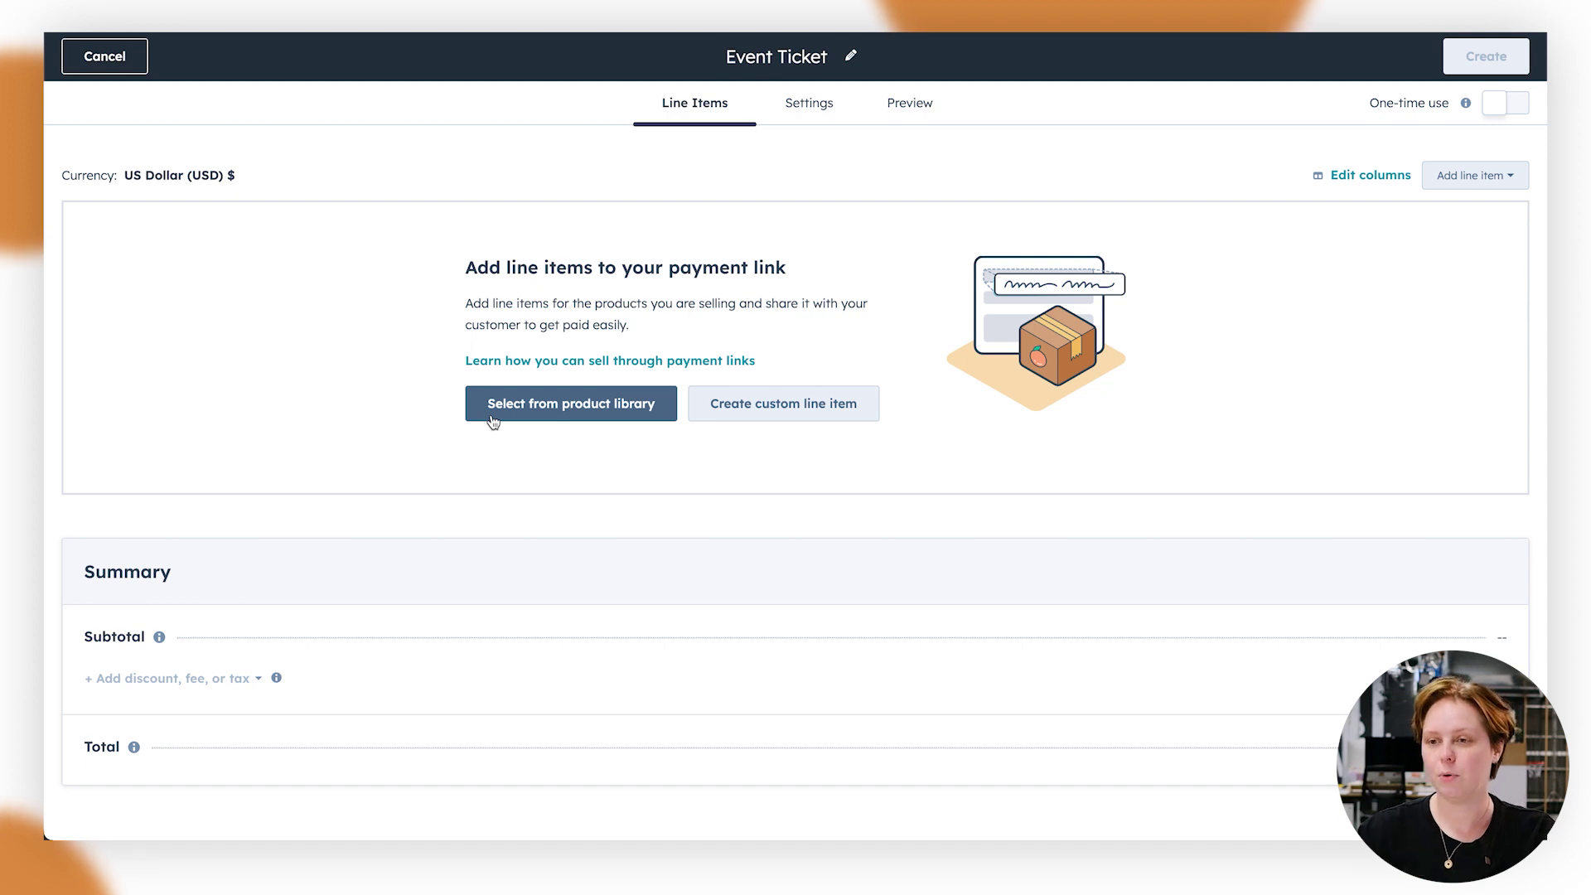
{"action": "left_click", "coordinate": [492, 422]}
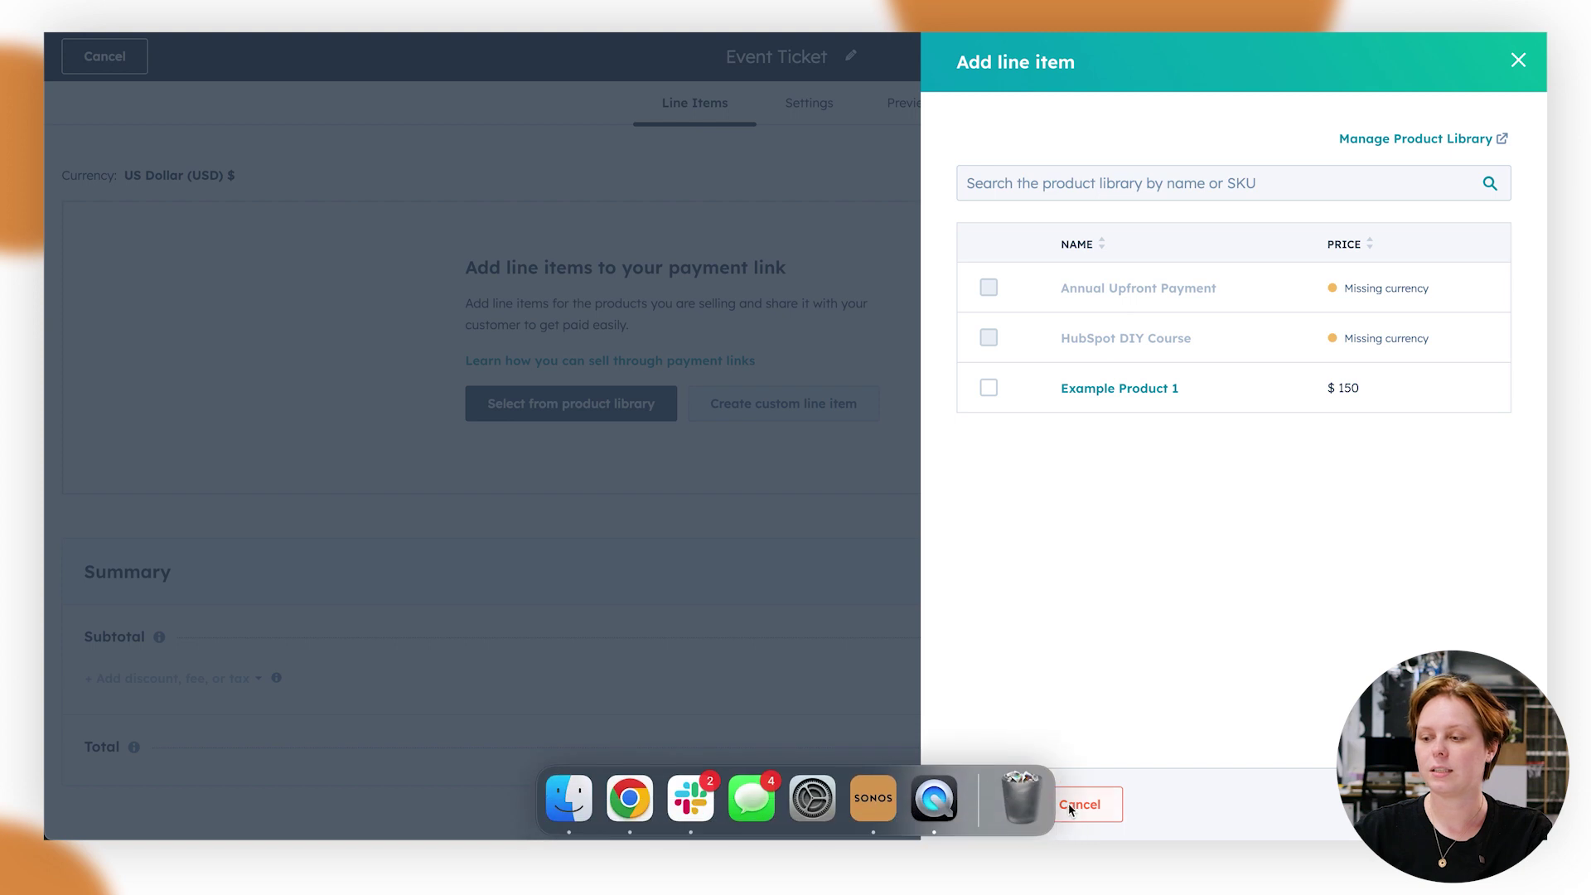
{"action": "left_click", "coordinate": [1093, 802]}
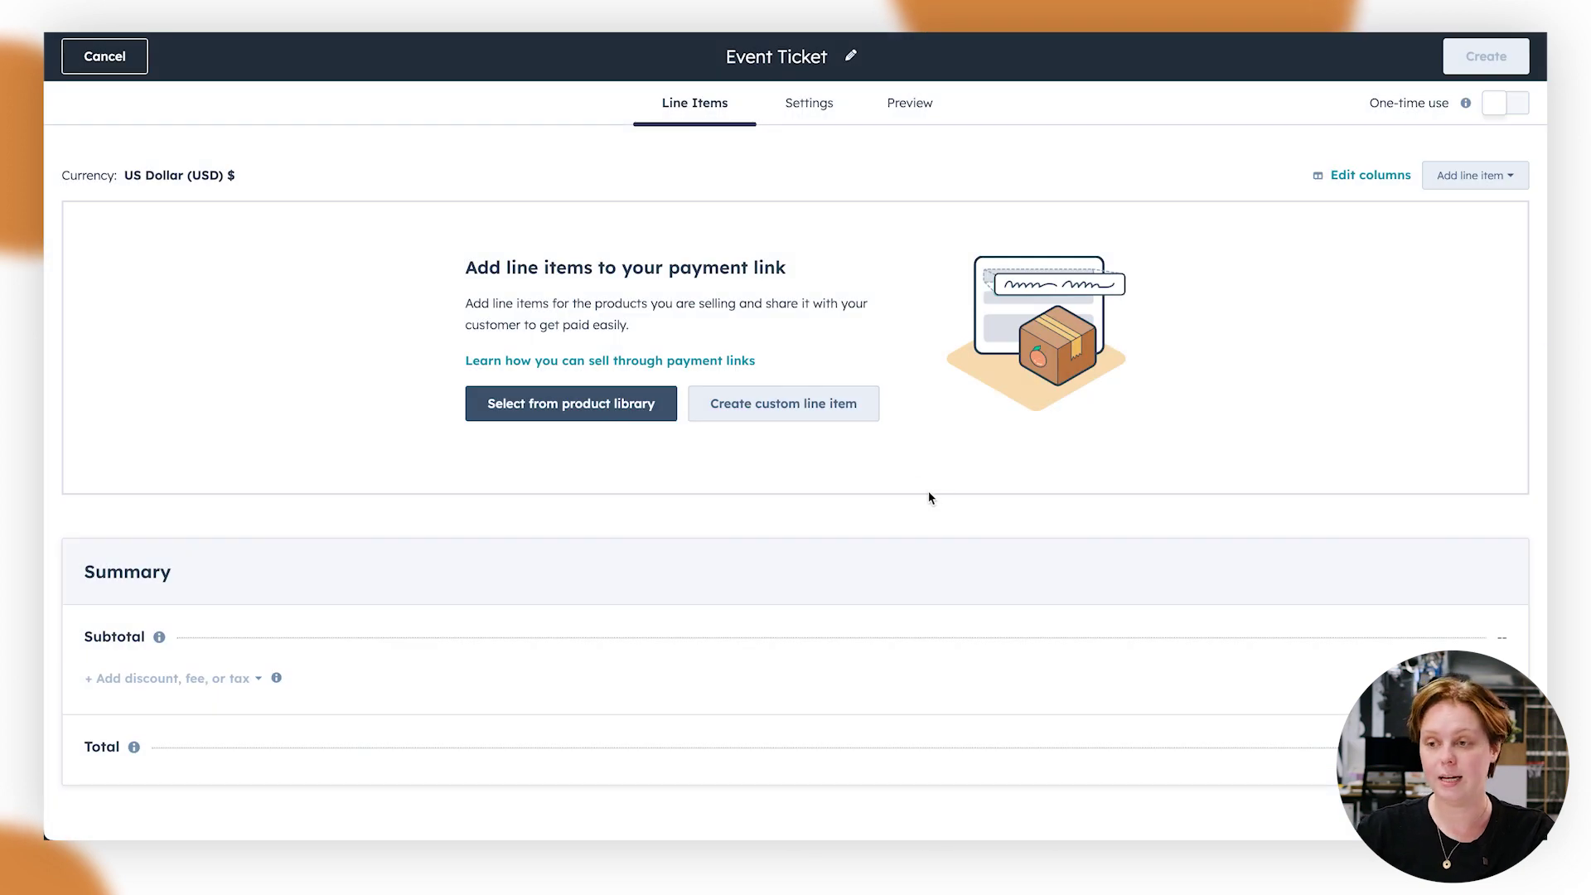
Give the custom Event Ticket line item a $10.00 unit price and check its default quantity of 1
{"action": "left_click", "coordinate": [788, 406]}
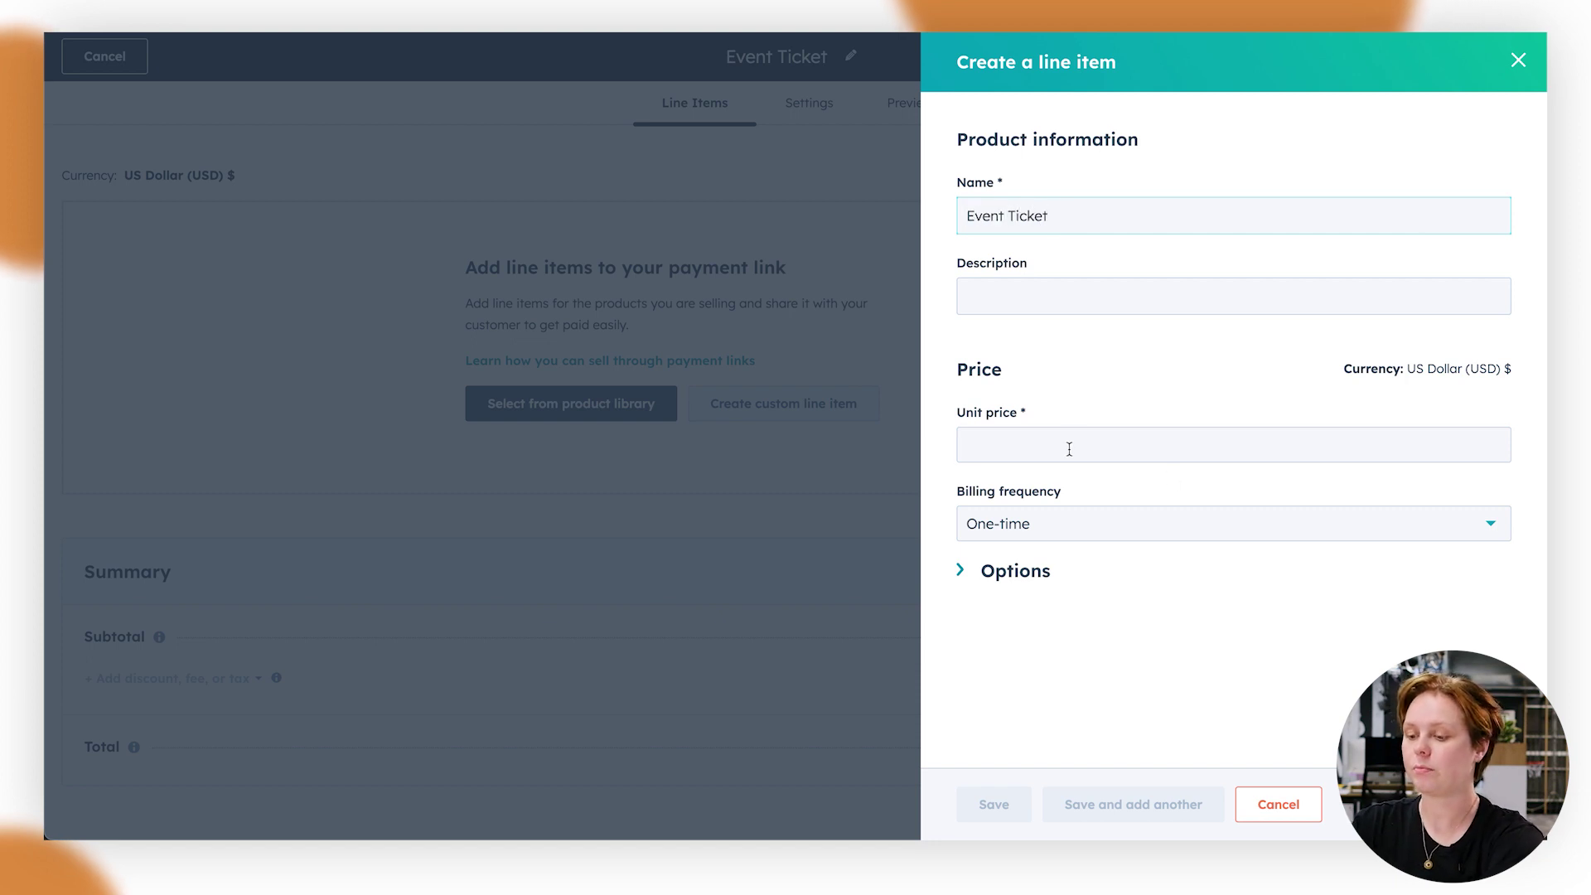
{"action": "type", "text": "10"}
{"action": "left_click", "coordinate": [1181, 614]}
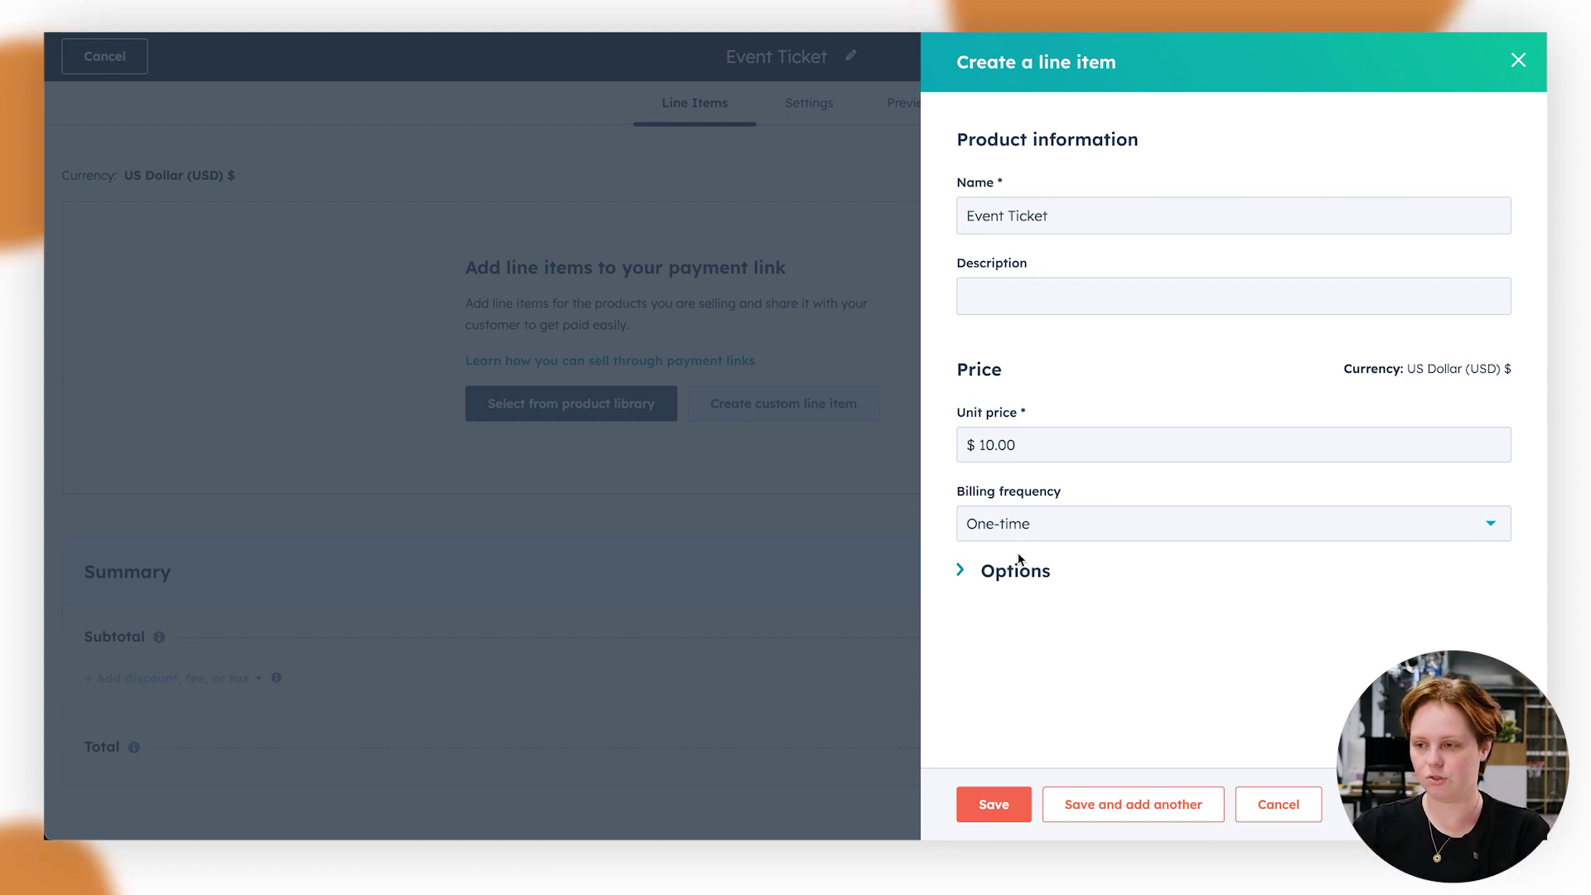
{"action": "left_click", "coordinate": [995, 583]}
{"action": "scroll", "coordinate": [1119, 460], "scroll_direction": "down", "scroll_amount": 1}
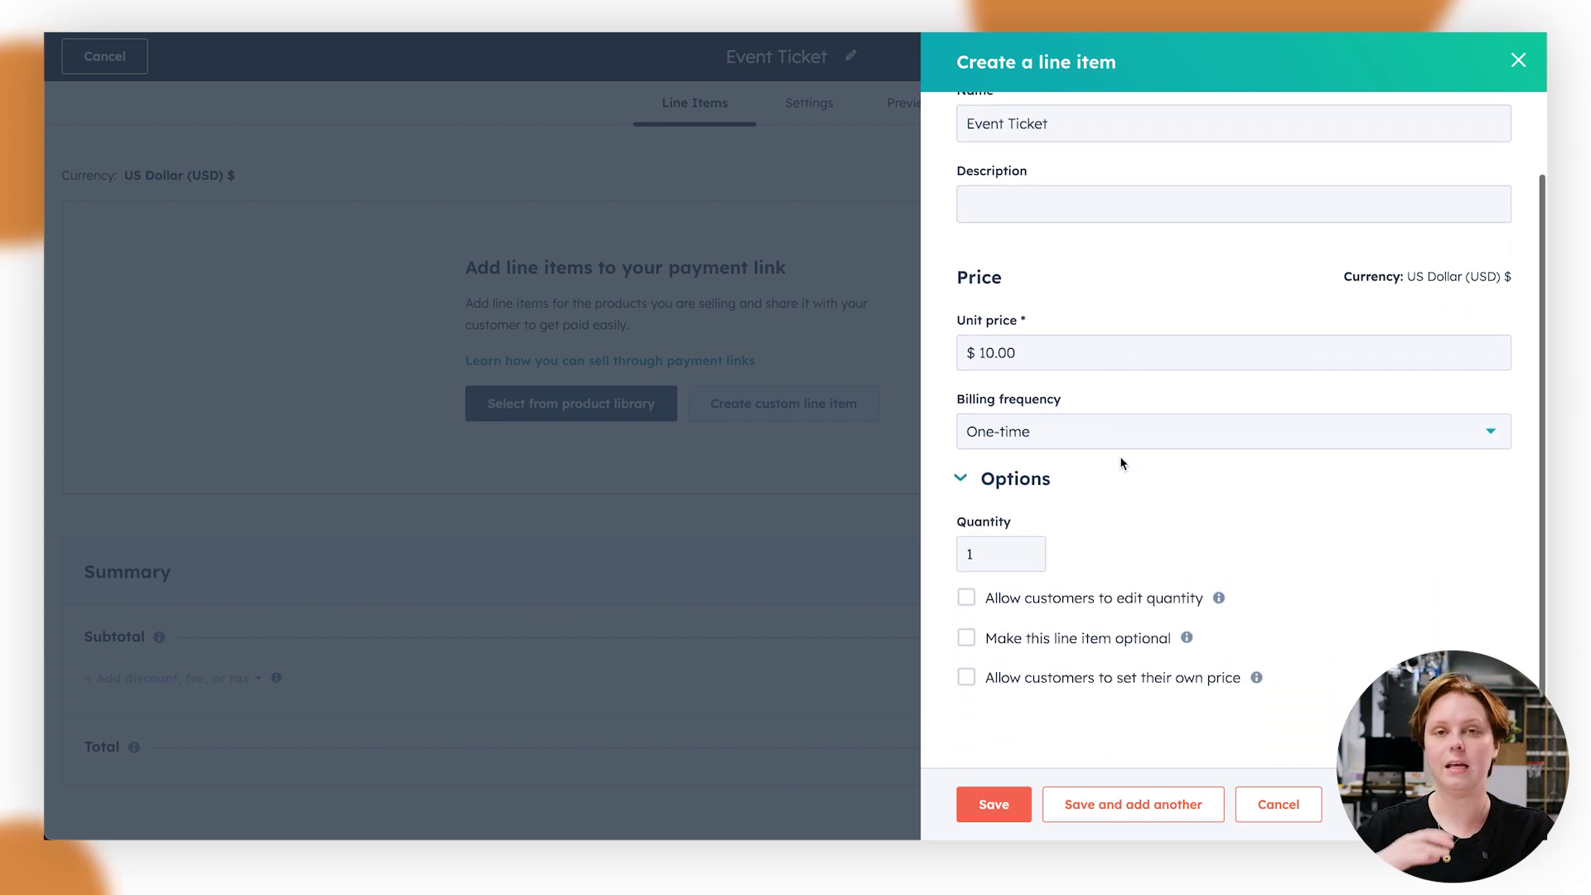
{"action": "left_click", "coordinate": [976, 562]}
{"action": "left_click", "coordinate": [1201, 547]}
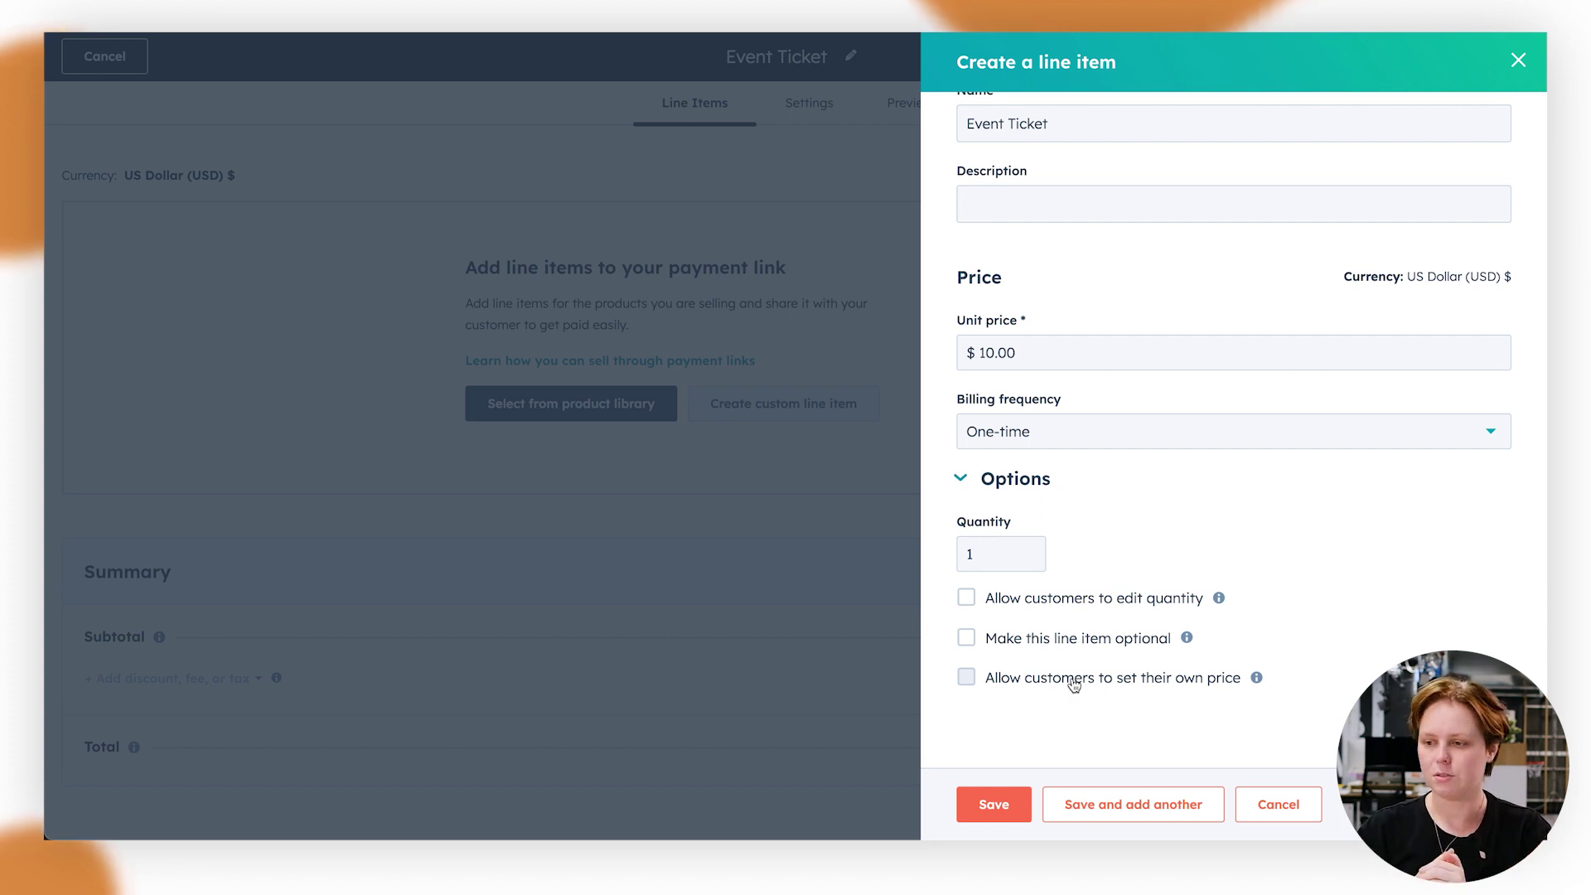
Let customers edit the ticket quantity, adjust the maximum quantity, and save the line item
{"action": "left_click", "coordinate": [1048, 603]}
{"action": "scroll", "coordinate": [1037, 568], "scroll_direction": "down", "scroll_amount": 1}
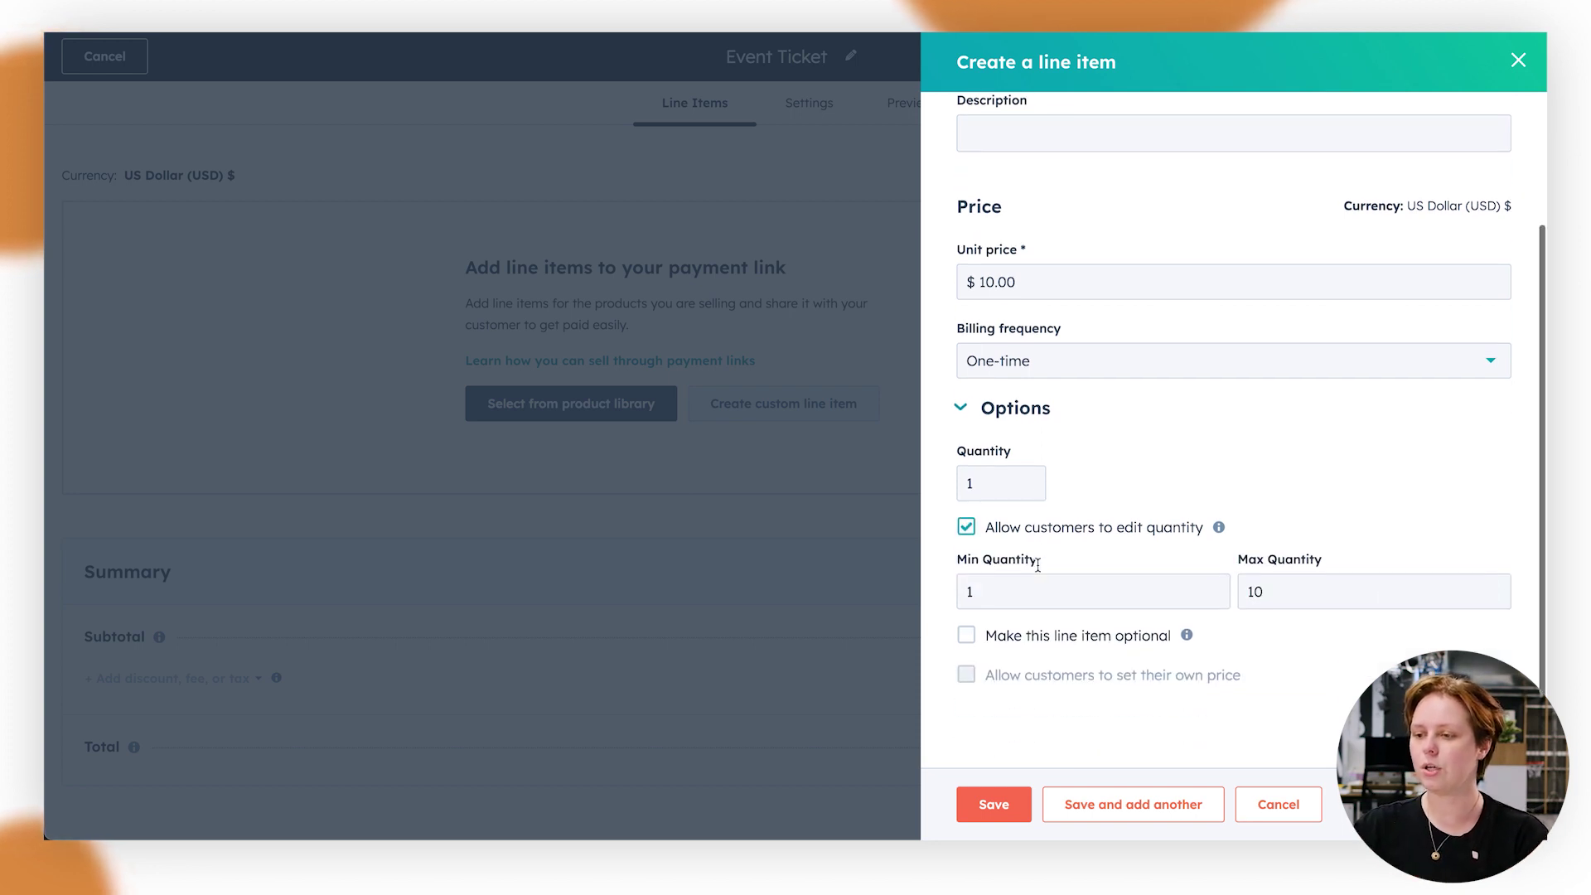
{"action": "left_click", "coordinate": [1340, 578]}
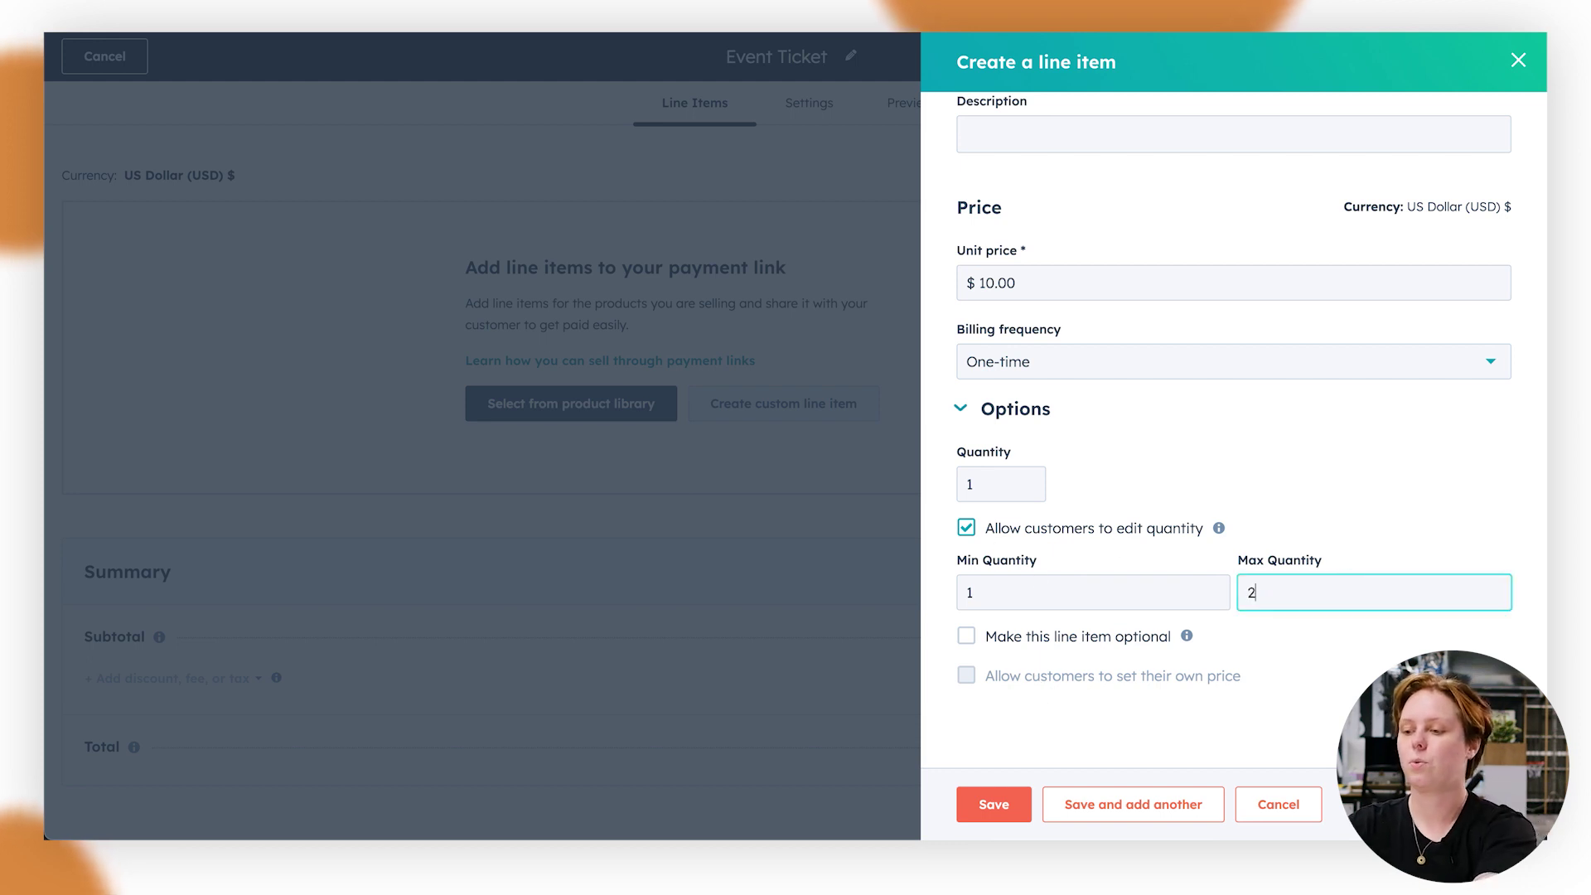
{"action": "left_click", "coordinate": [1025, 812]}
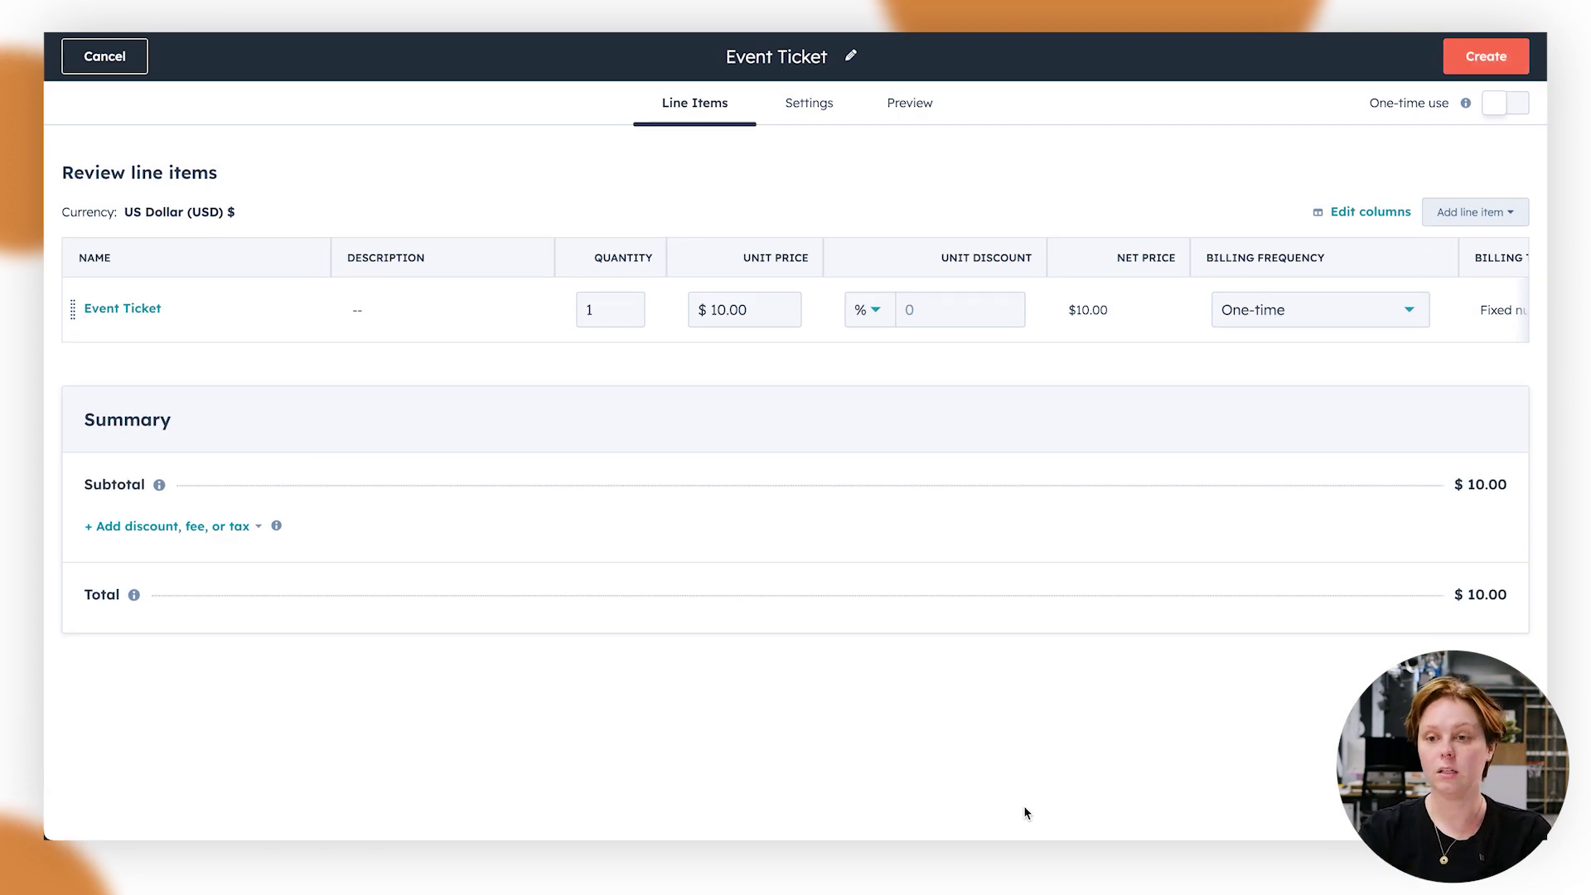
{"action": "mouse_move", "coordinate": [371, 339]}
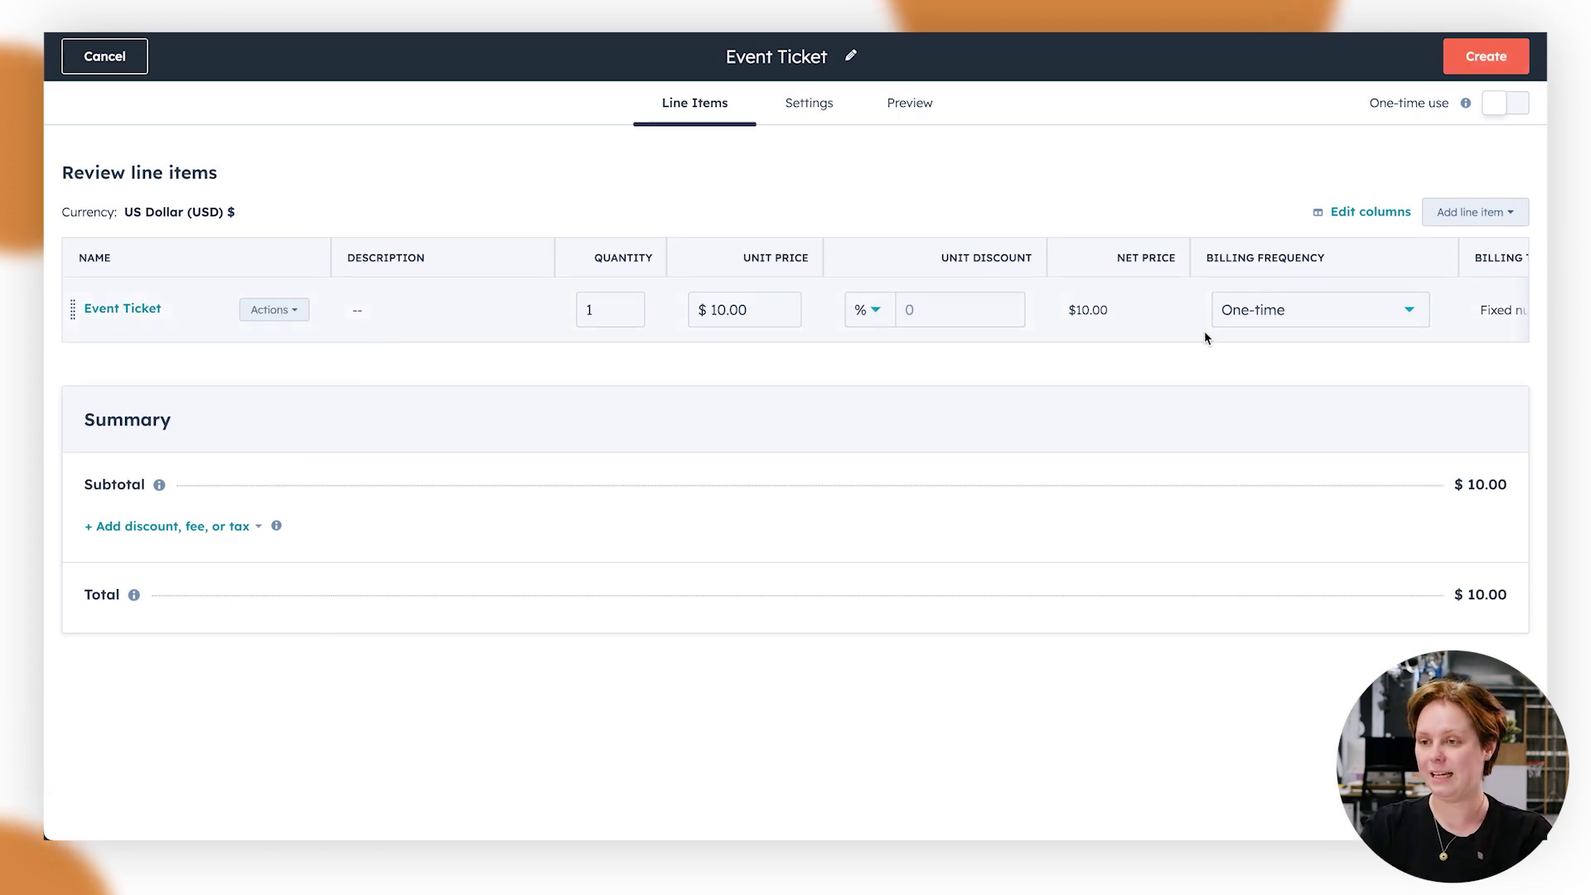
{"action": "scroll", "coordinate": [1319, 335], "scroll_direction": "right", "scroll_amount": 5}
{"action": "scroll", "coordinate": [1319, 334], "scroll_direction": "left", "scroll_amount": 5}
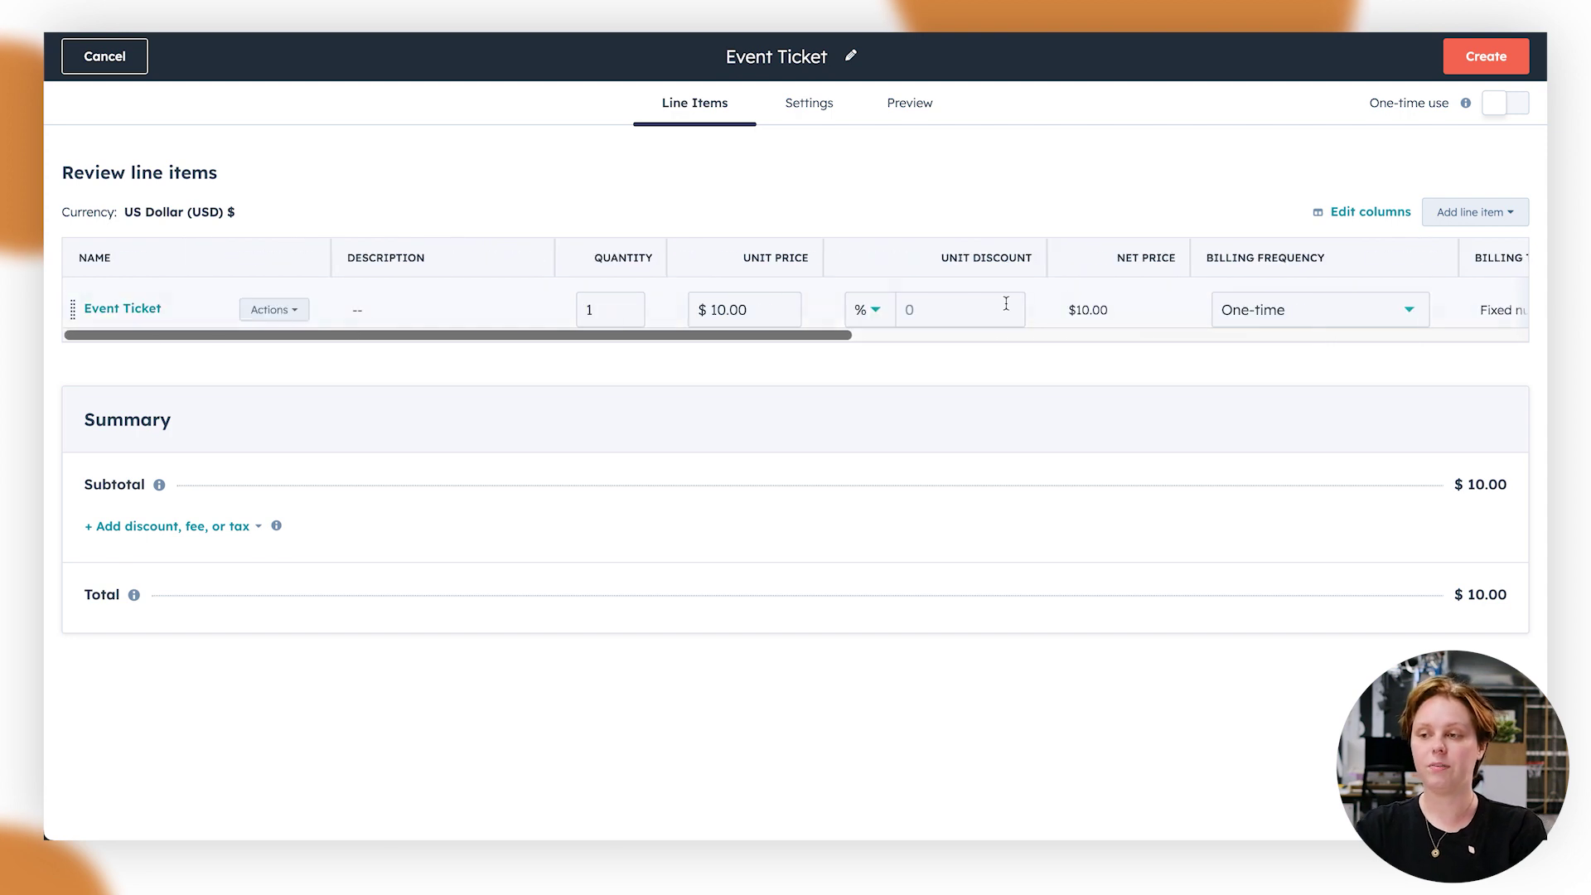
{"action": "scroll", "coordinate": [918, 318], "scroll_direction": "right", "scroll_amount": 10}
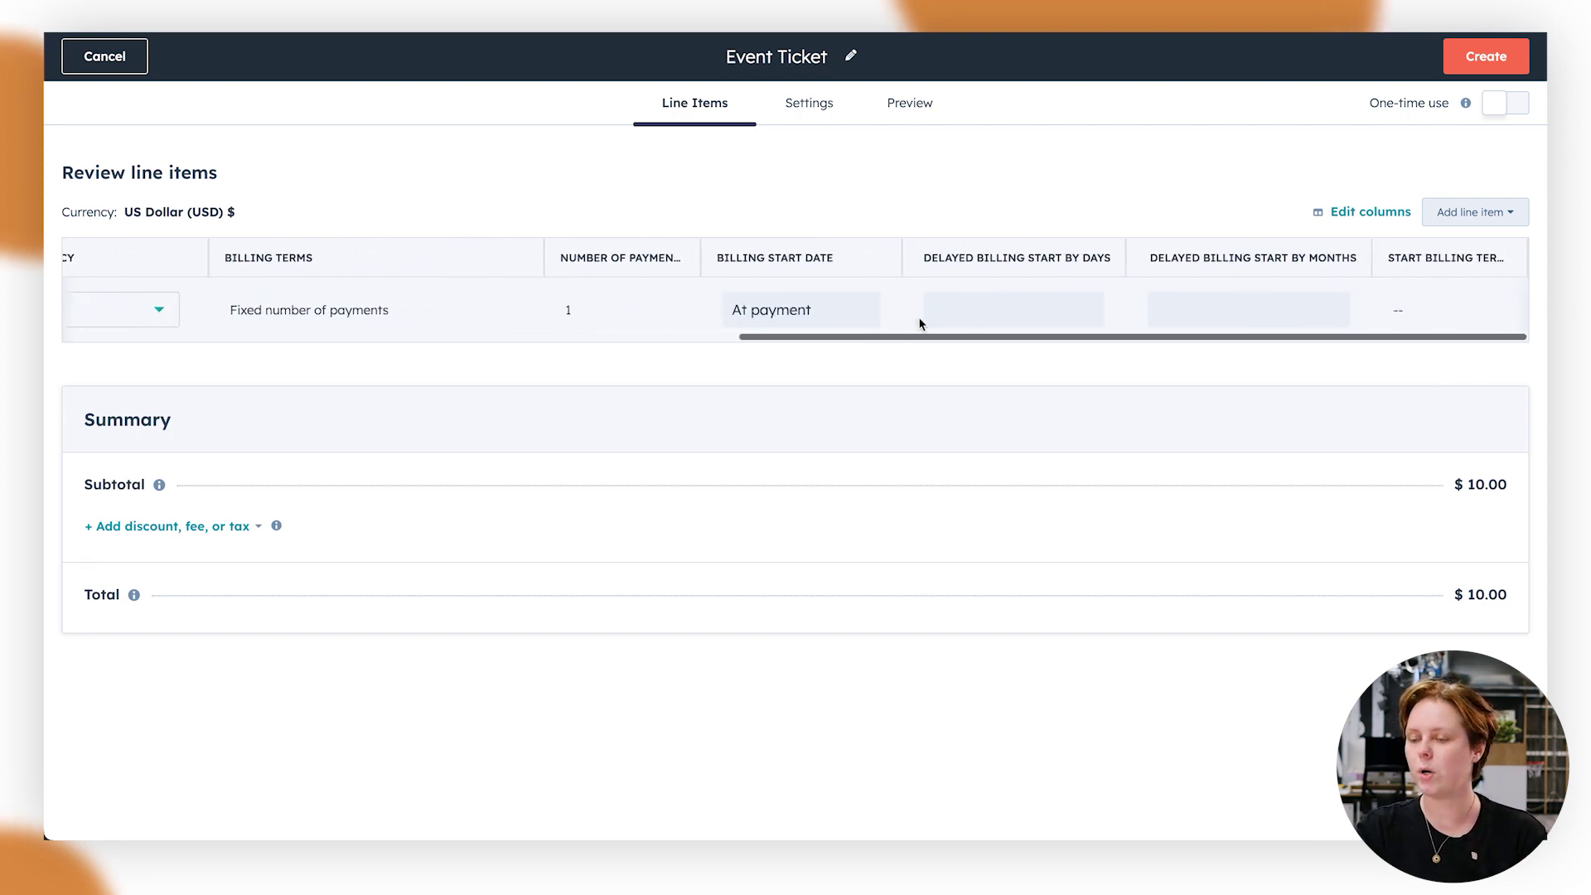
{"action": "scroll", "coordinate": [793, 285], "scroll_direction": "left", "scroll_amount": 10}
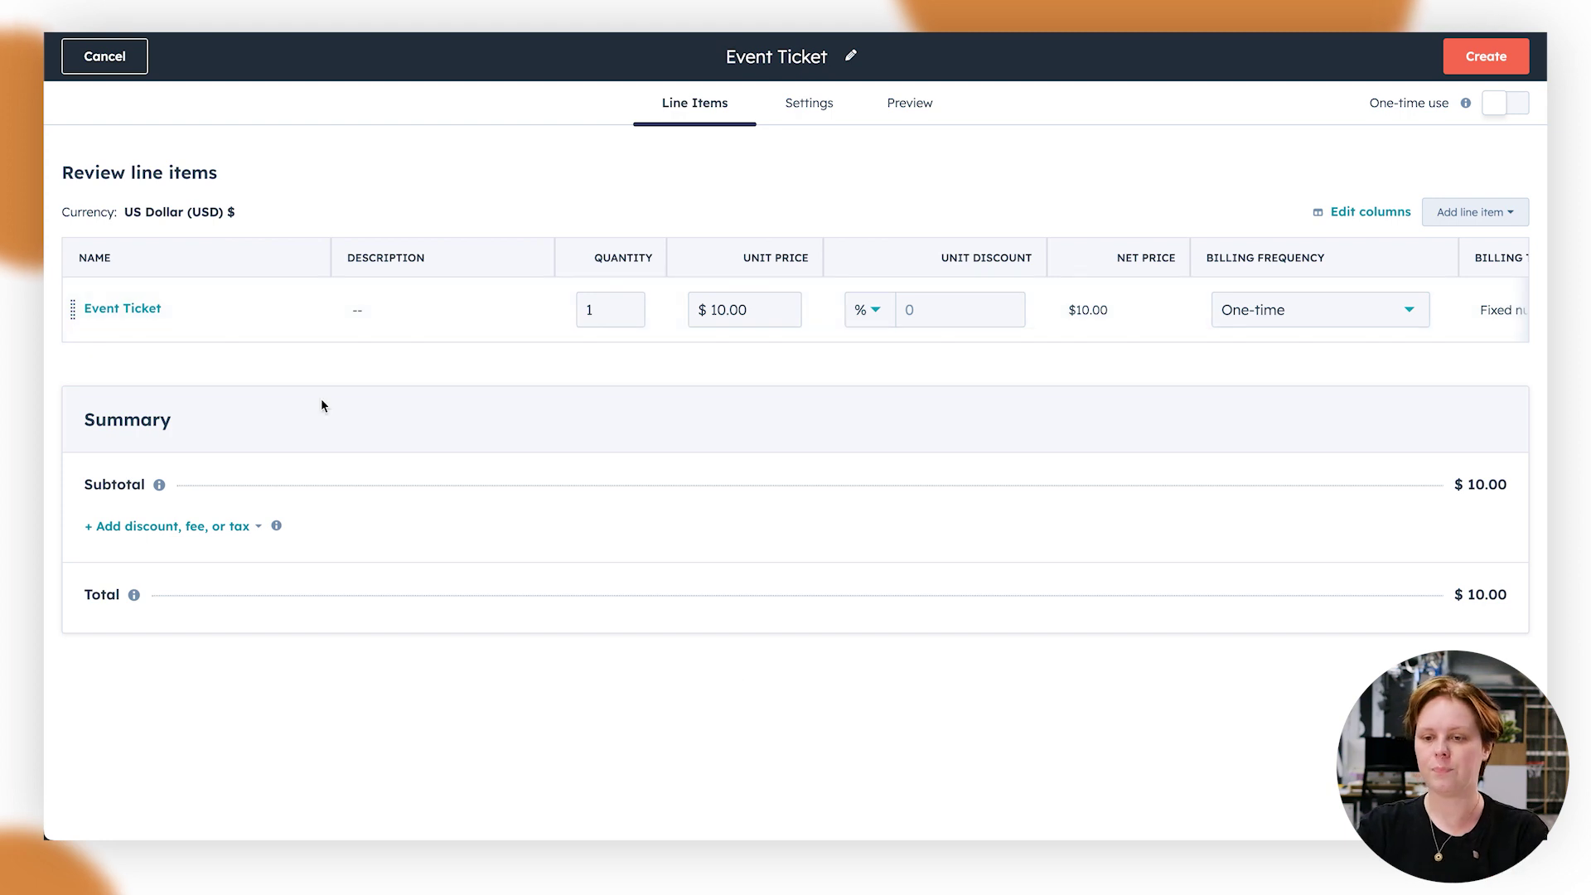
Add a one-time GST tax of 10% to the link, raising the total to $11.00
{"action": "left_click", "coordinate": [190, 533]}
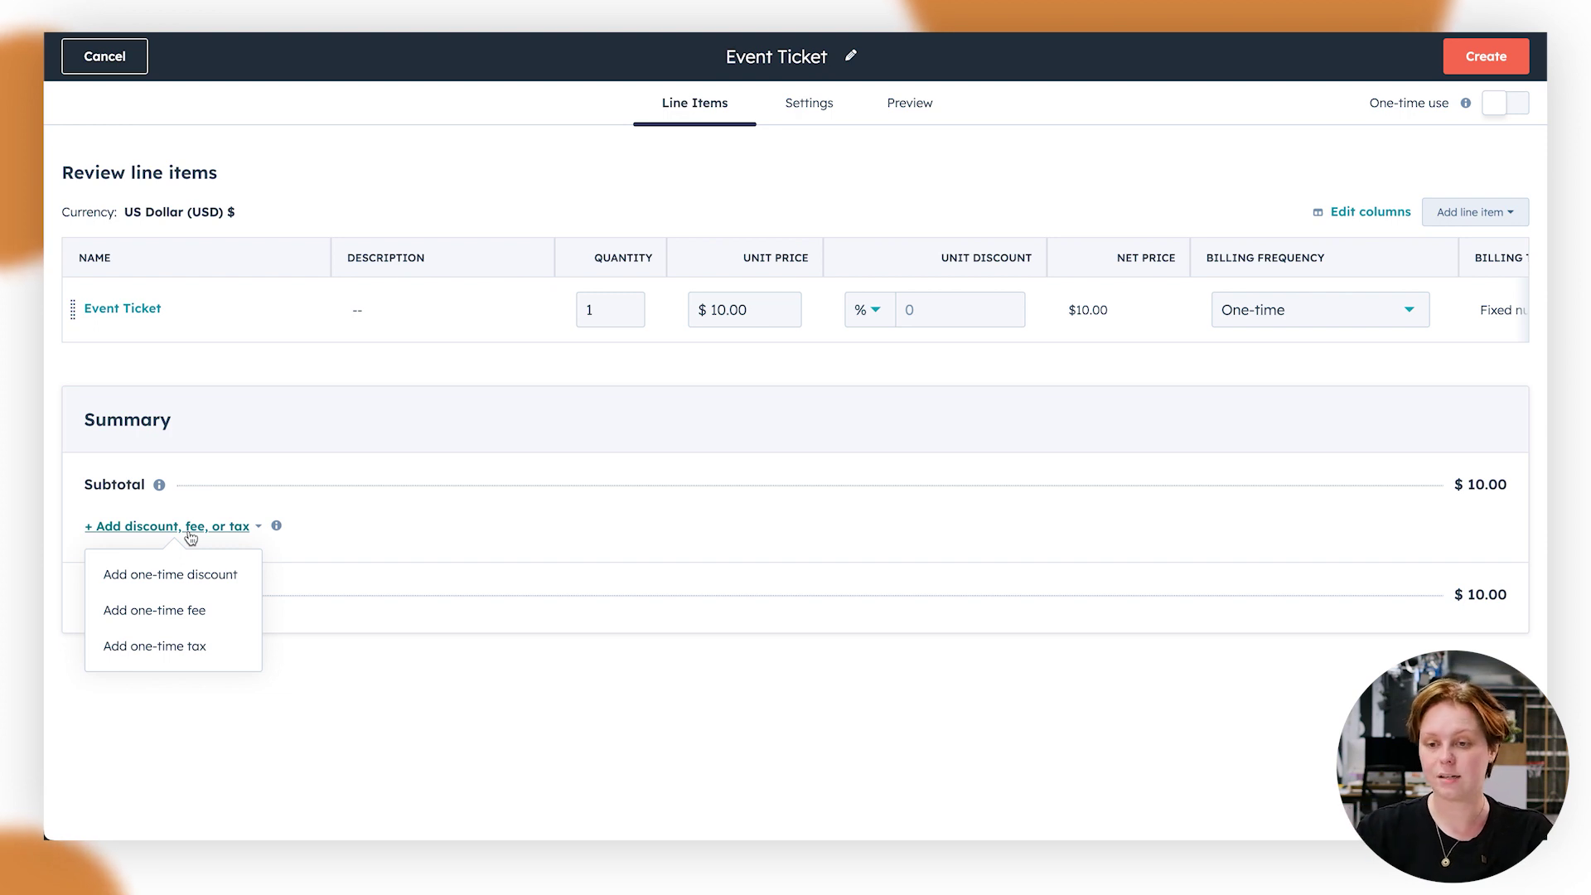
{"action": "left_click", "coordinate": [149, 646]}
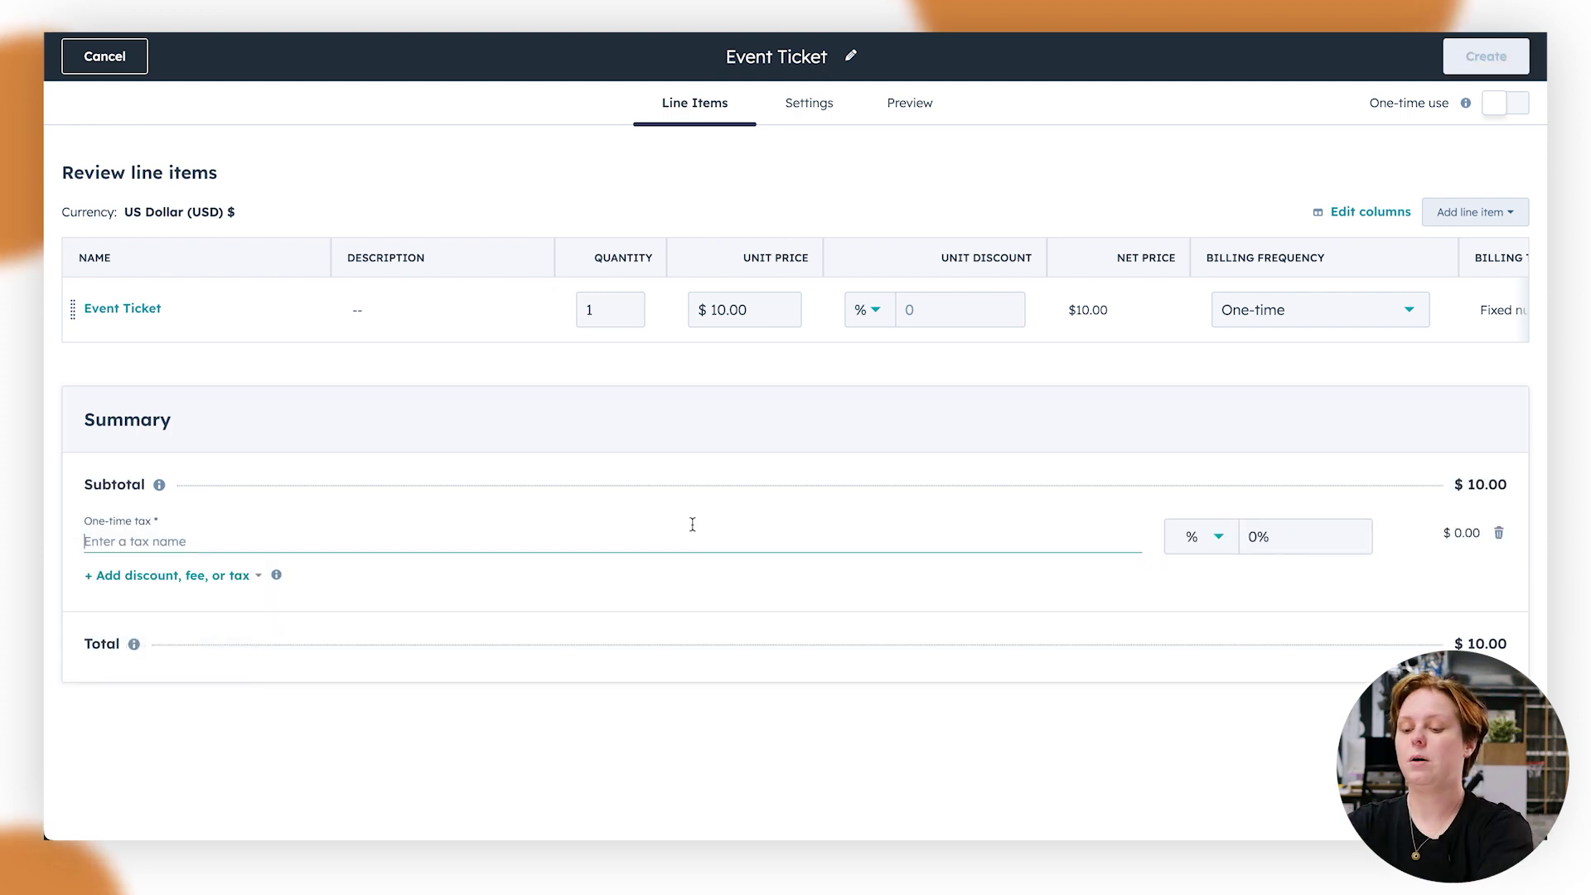
{"action": "type", "text": "GST"}
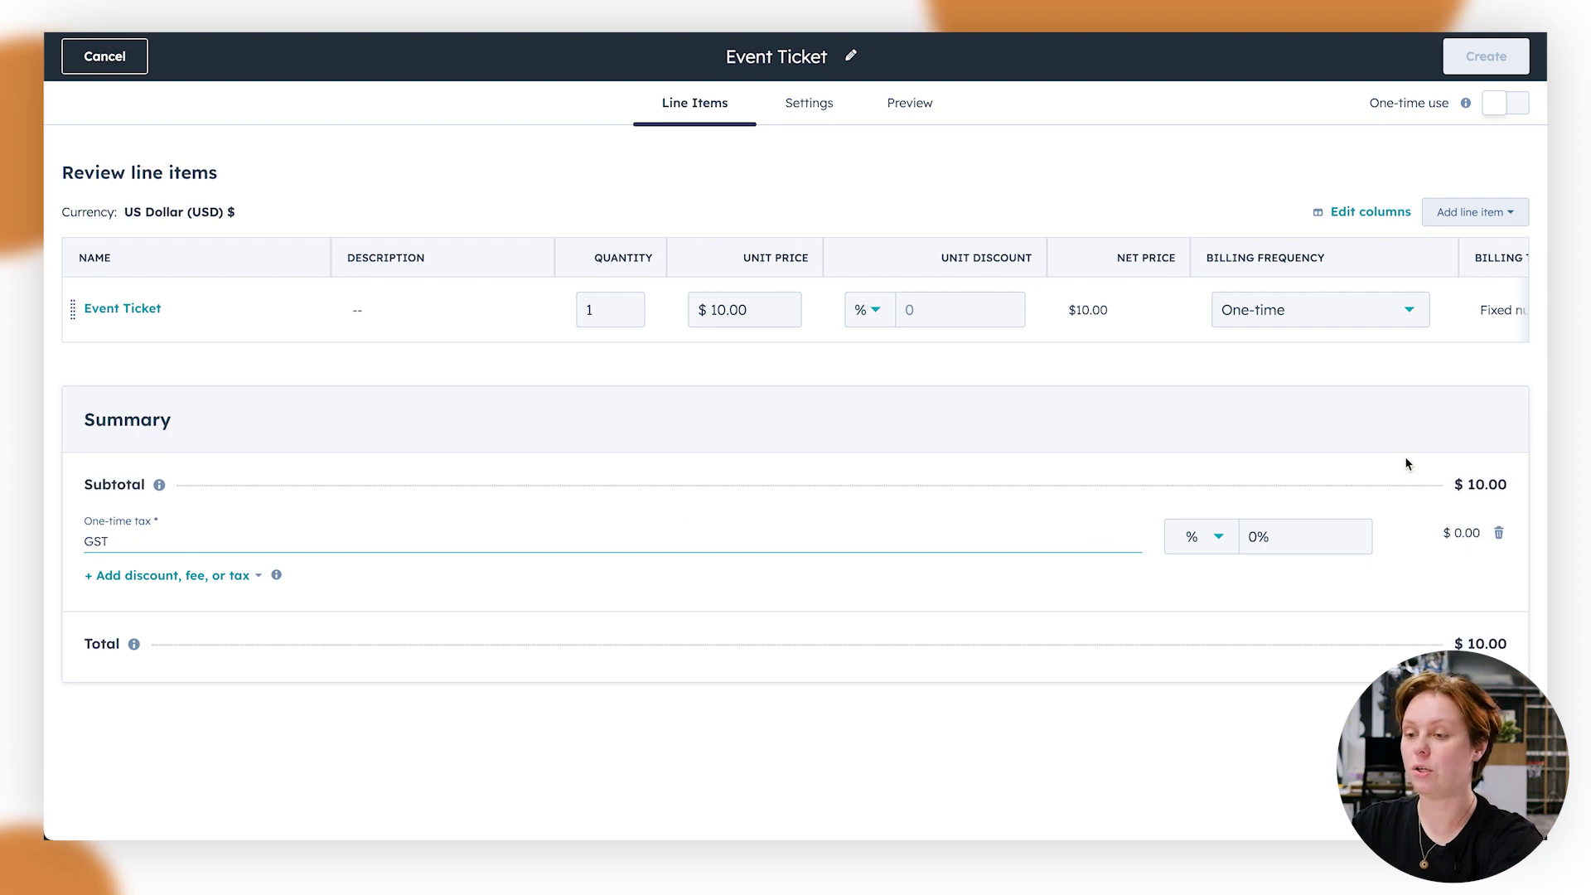
{"action": "left_click", "coordinate": [1270, 547]}
{"action": "type", "text": "1"}
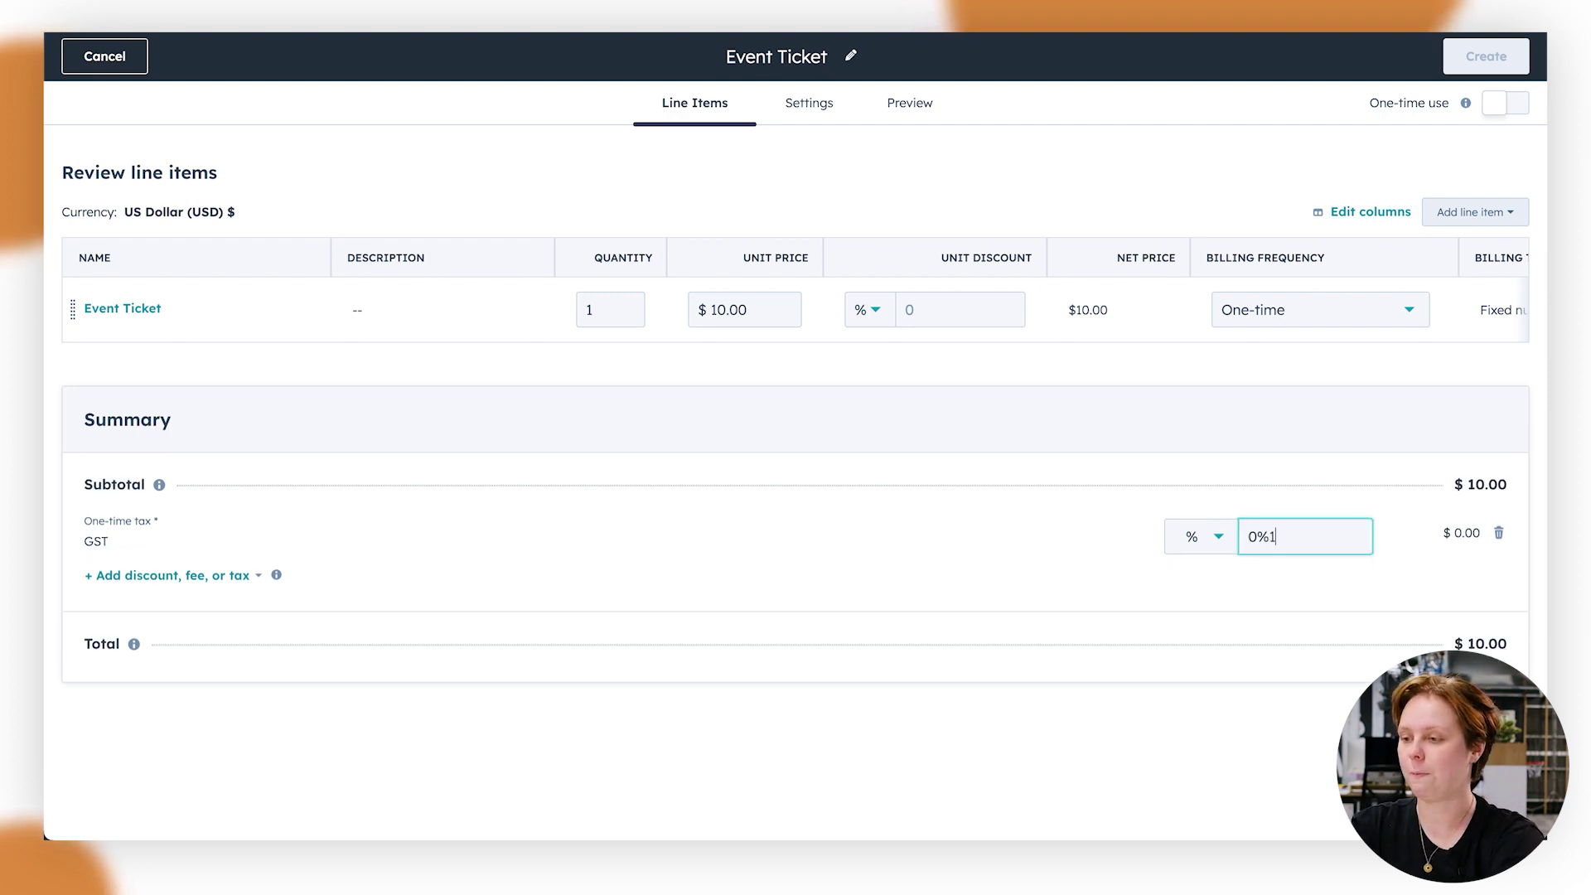
{"action": "key", "text": "BackSpace"}
{"action": "key", "text": "BackSpace"}
{"action": "key", "text": "BackSpace"}
{"action": "type", "text": "10"}
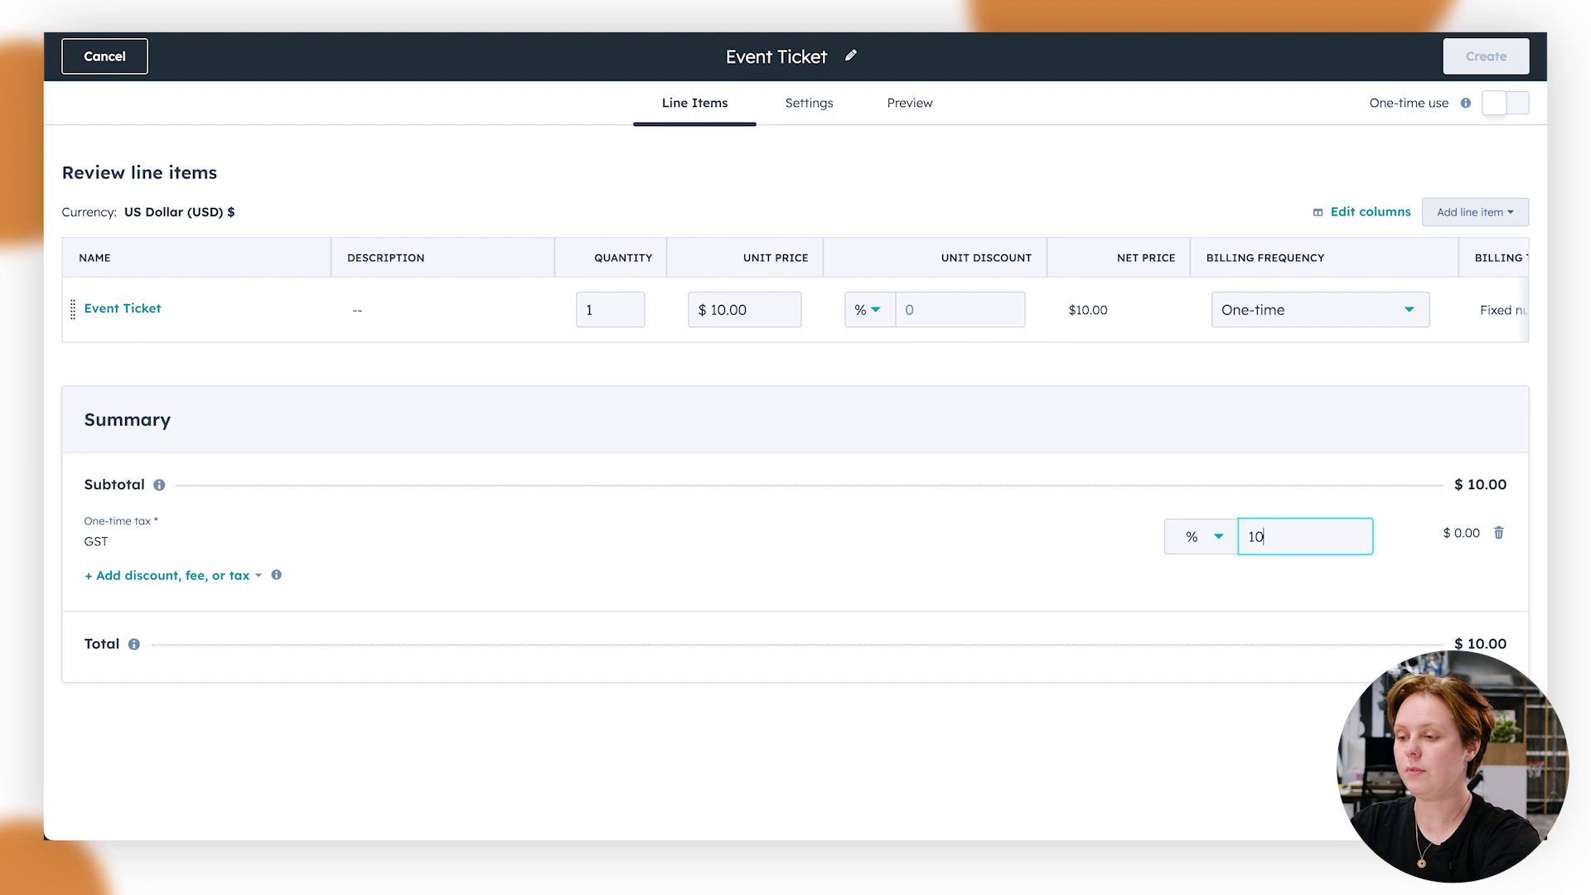
{"action": "type", "text": "%"}
{"action": "left_click", "coordinate": [1066, 794]}
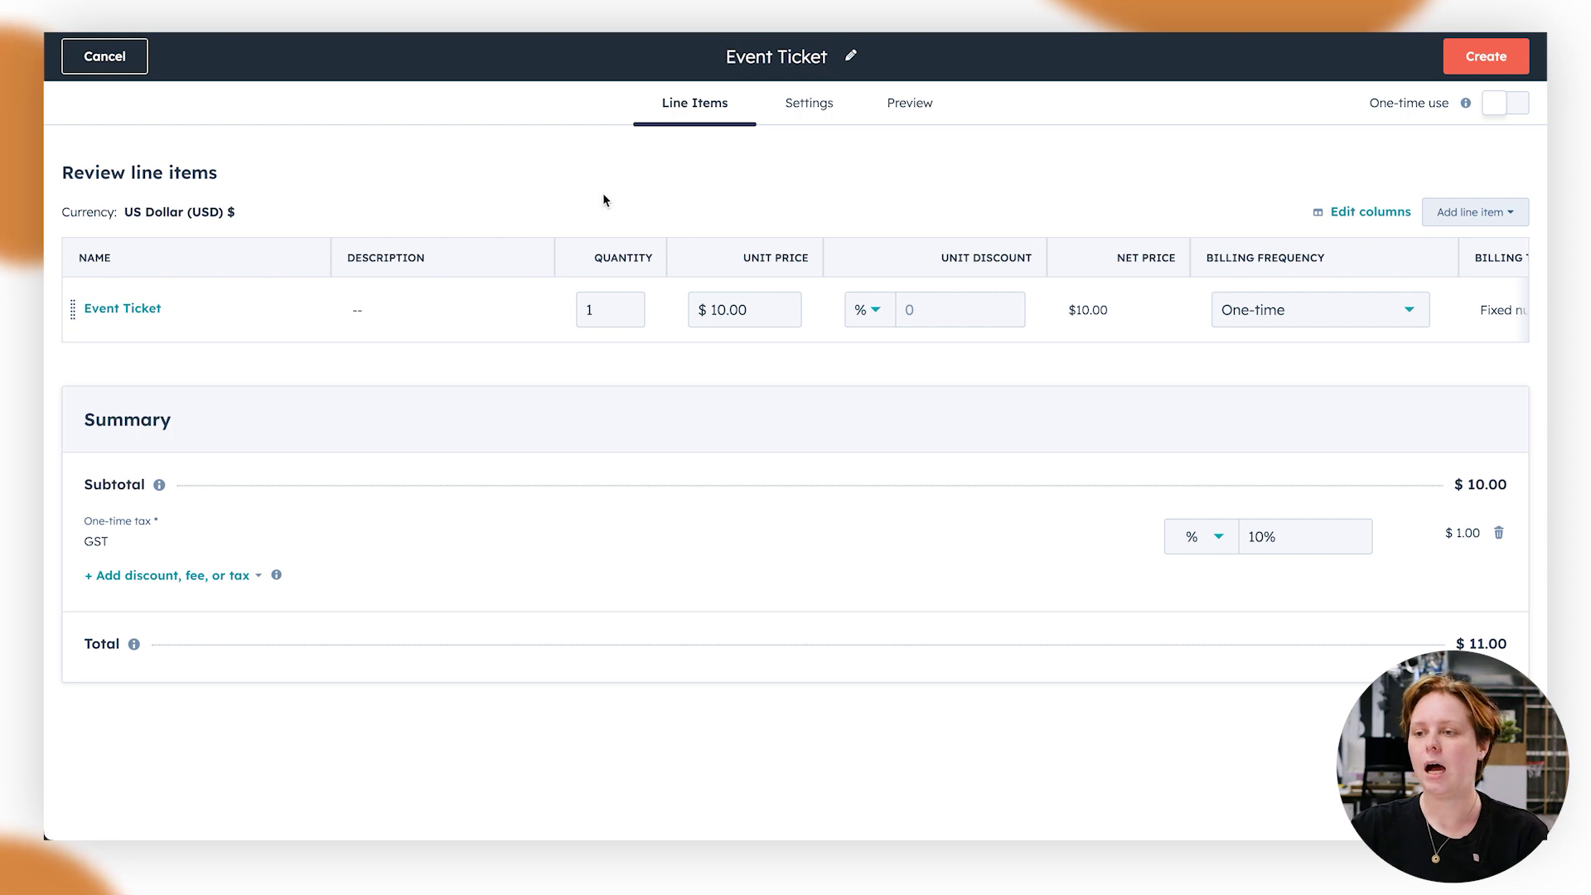
In the link's Settings, enter the checkout message 'Thanks for your purchase.'
{"action": "left_click", "coordinate": [812, 109]}
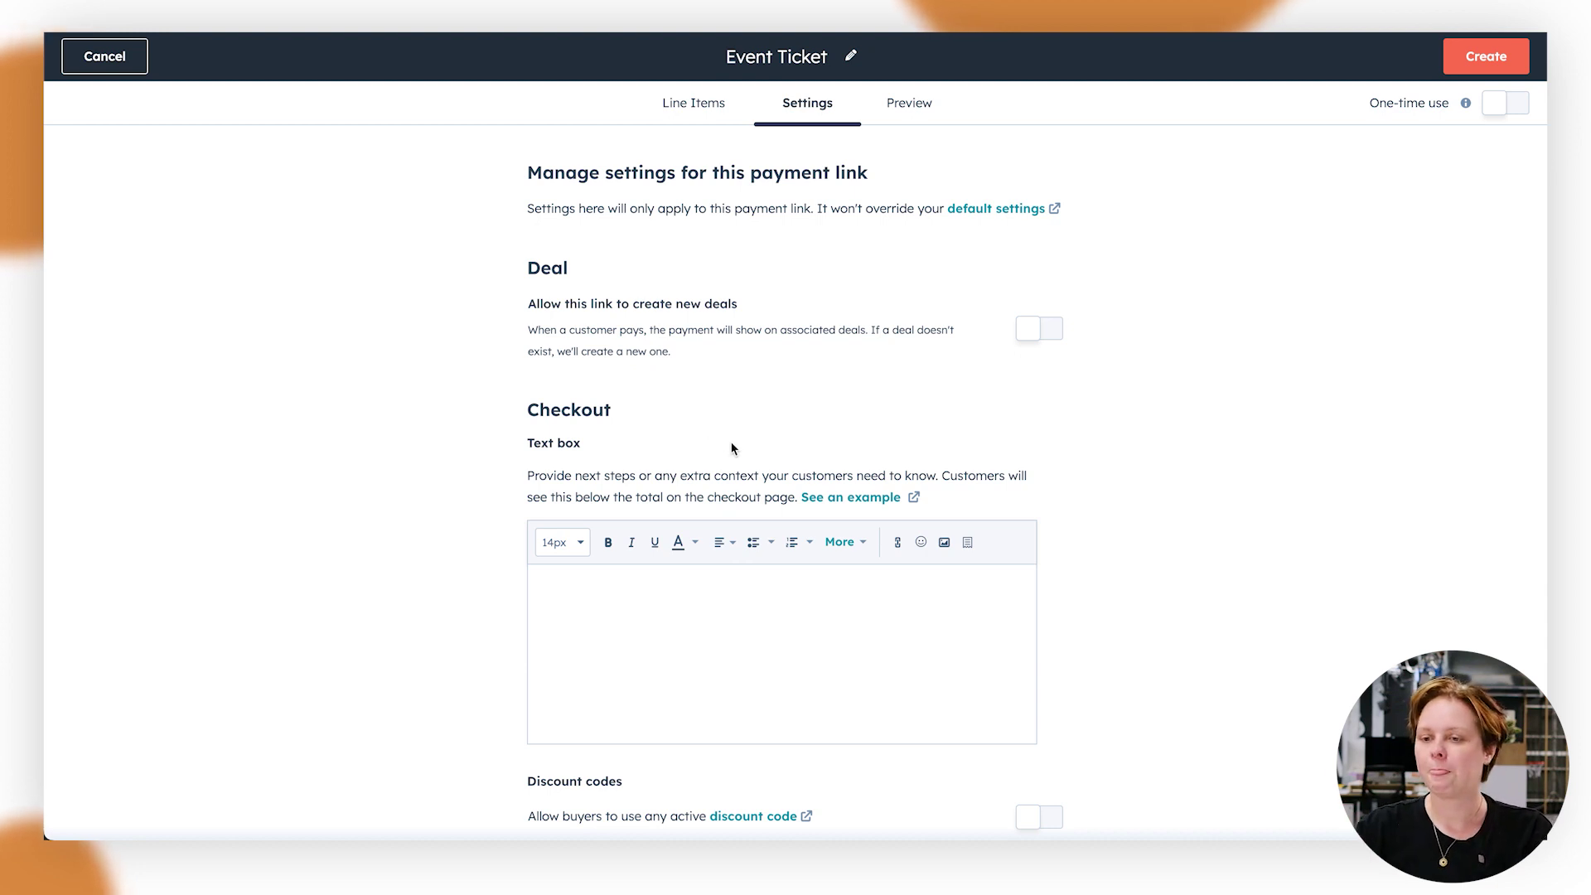
{"action": "scroll", "coordinate": [731, 443], "scroll_direction": "down", "scroll_amount": 4}
{"action": "left_click", "coordinate": [618, 332]}
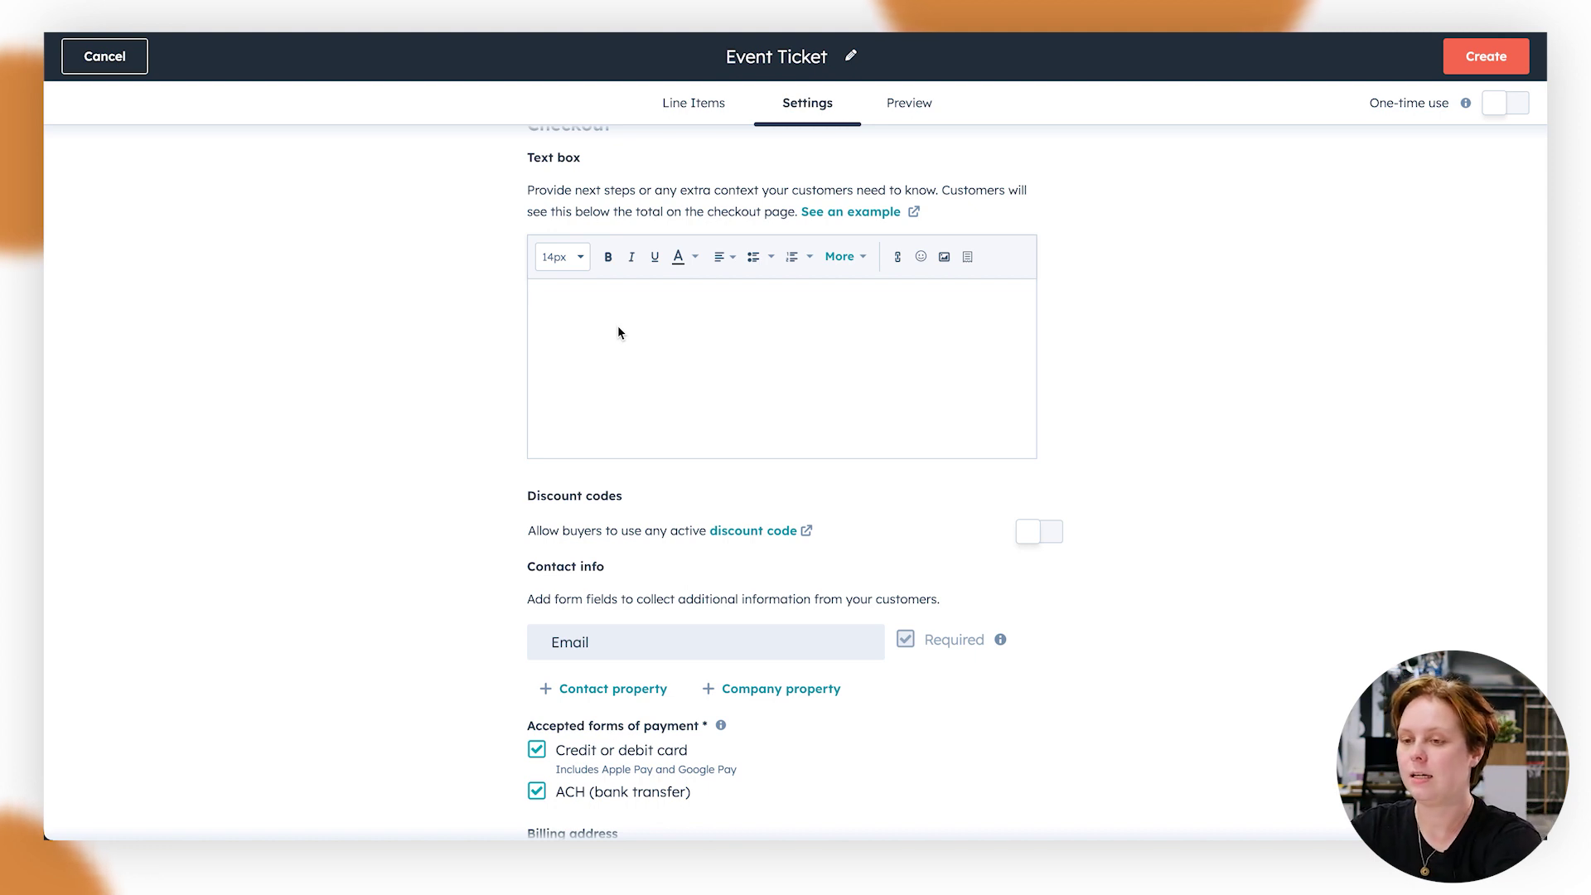
{"action": "type", "text": "Thanks for your purchase."}
{"action": "scroll", "coordinate": [1200, 414], "scroll_direction": "down", "scroll_amount": 4}
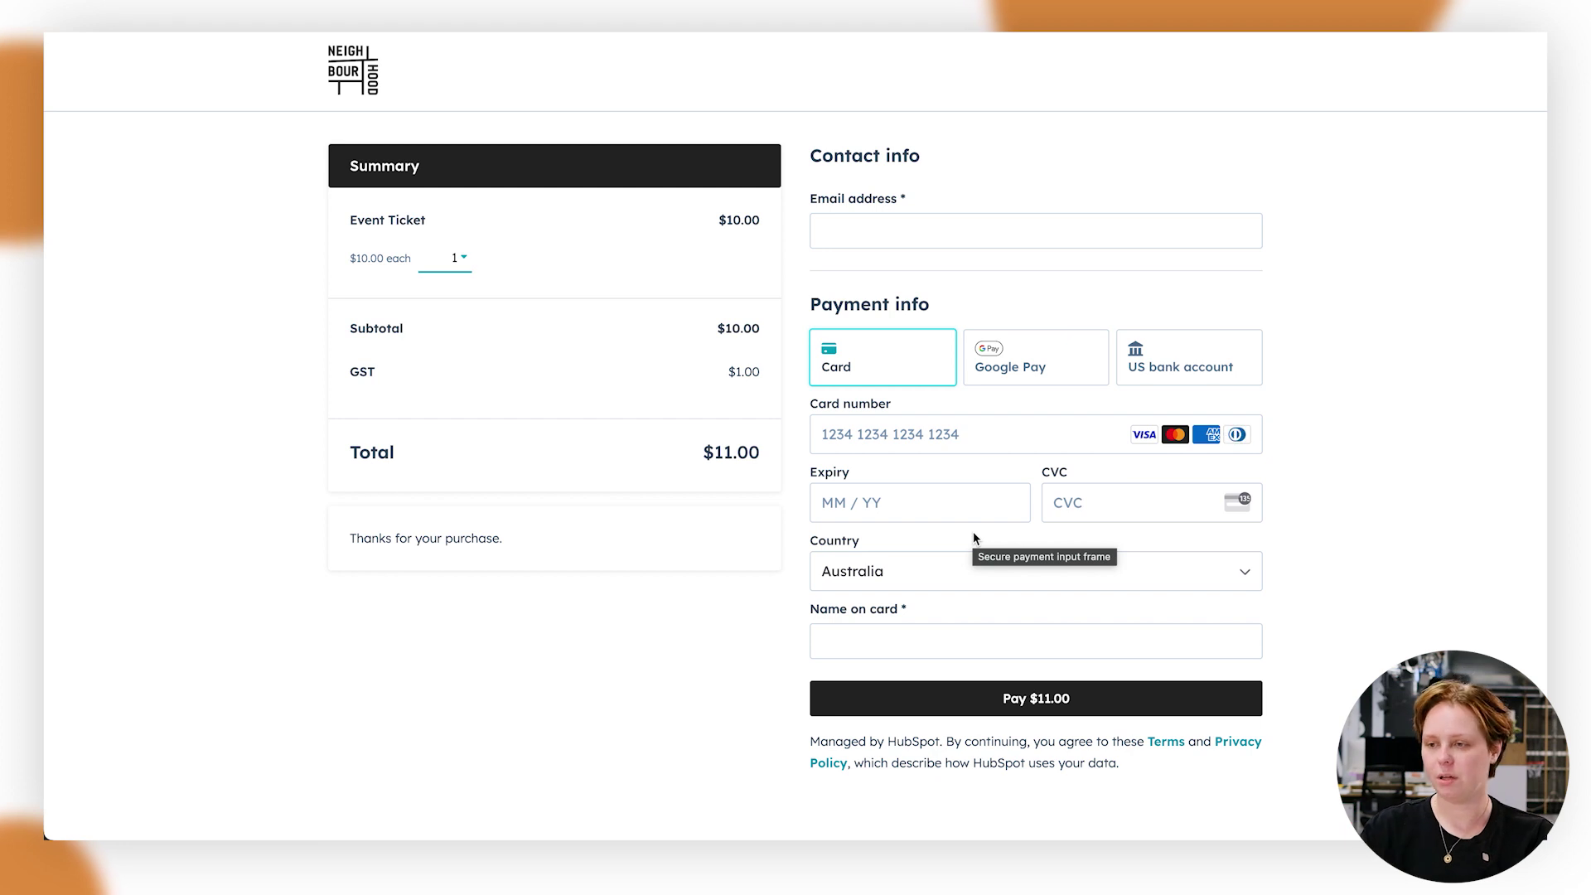
On the test checkout, try the required email field and order 14 tickets for a $154.00 total
{"action": "left_click", "coordinate": [912, 227]}
{"action": "left_click", "coordinate": [1115, 171]}
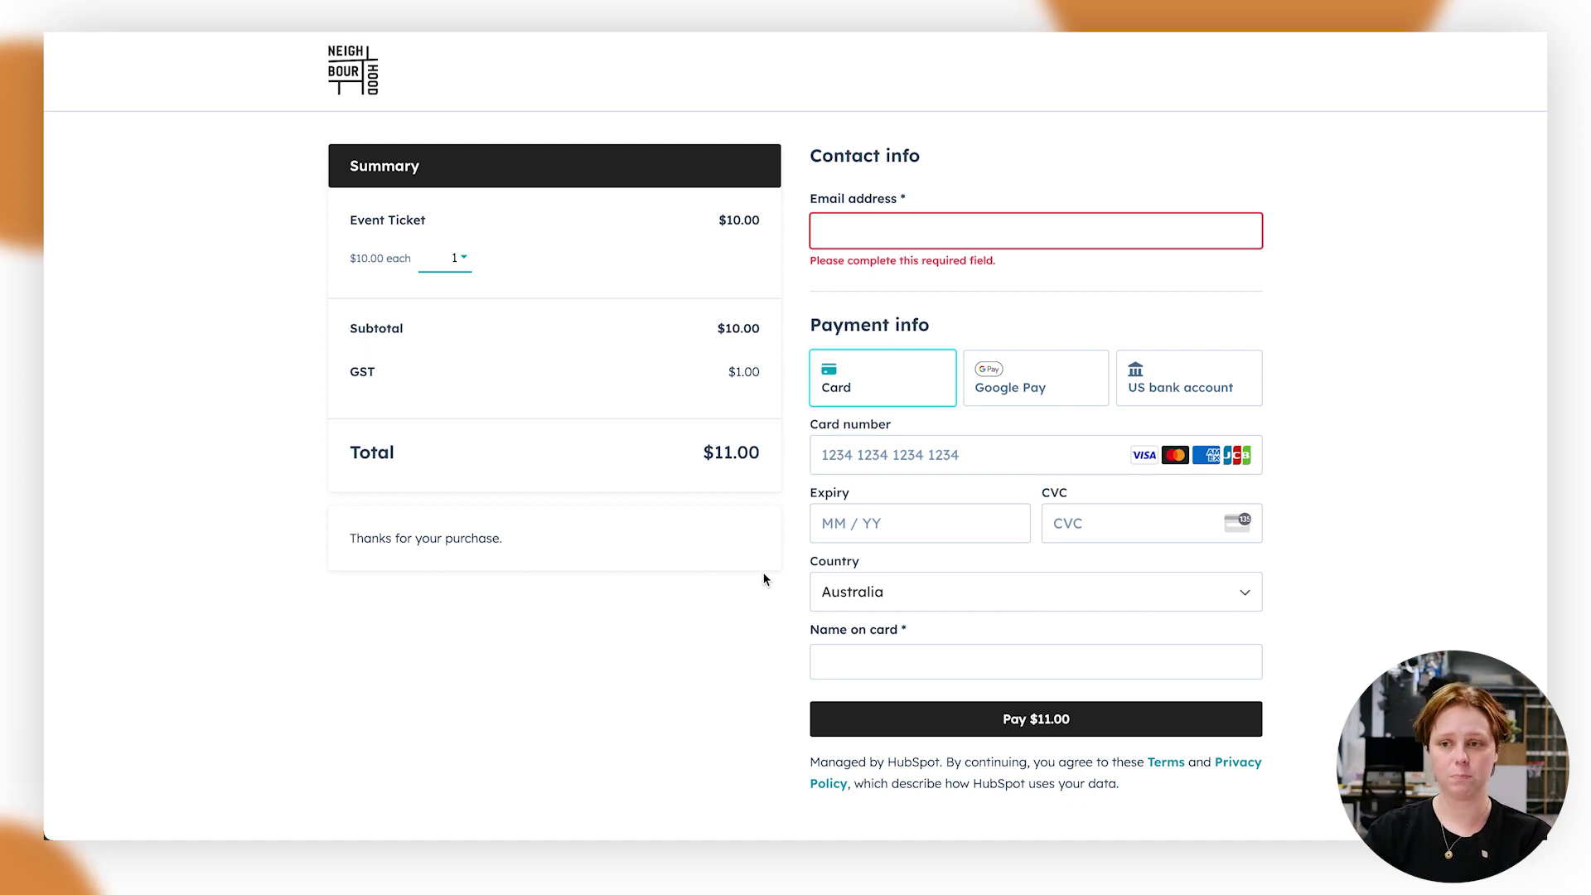
{"action": "left_click", "coordinate": [460, 259]}
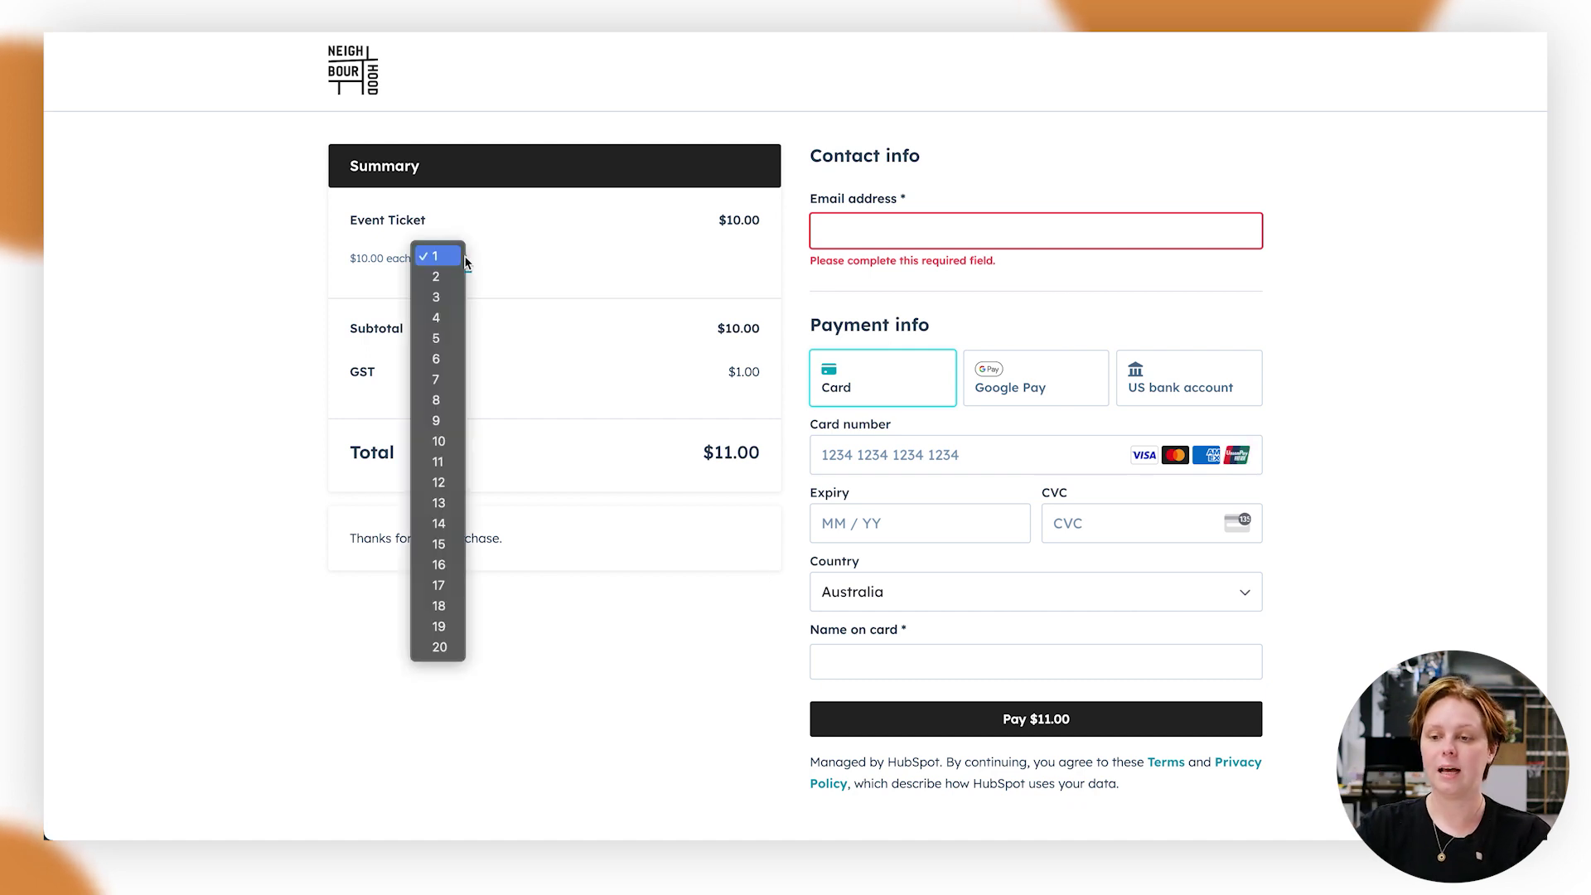
{"action": "left_click", "coordinate": [443, 522]}
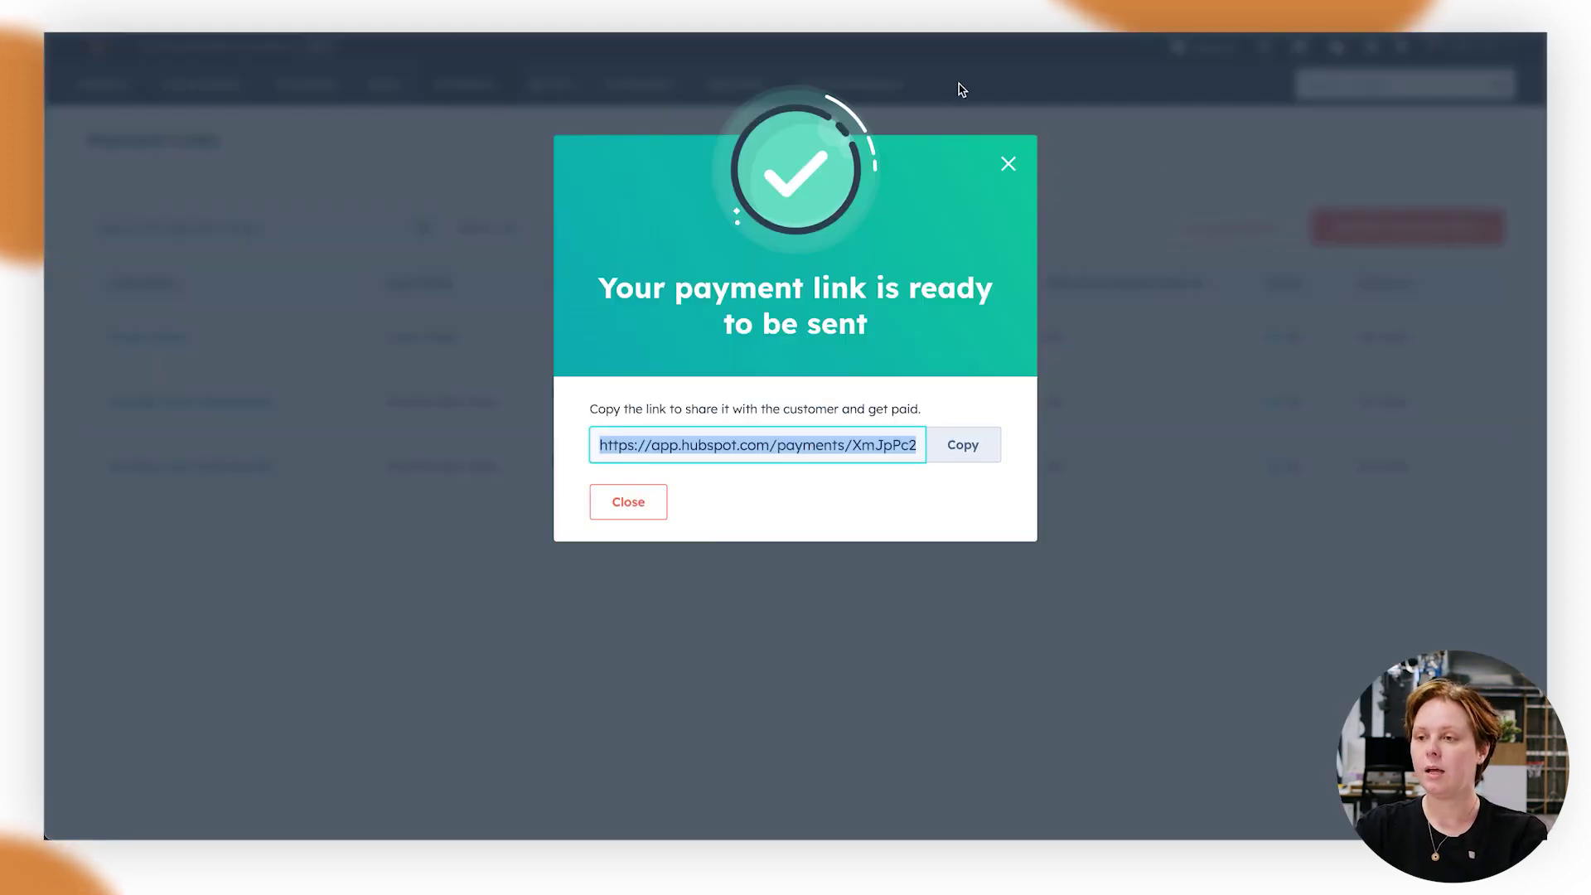
Dismiss the link-ready confirmation and view the Event Ticket link's QR code from its Actions menu
{"action": "left_click", "coordinate": [1008, 163]}
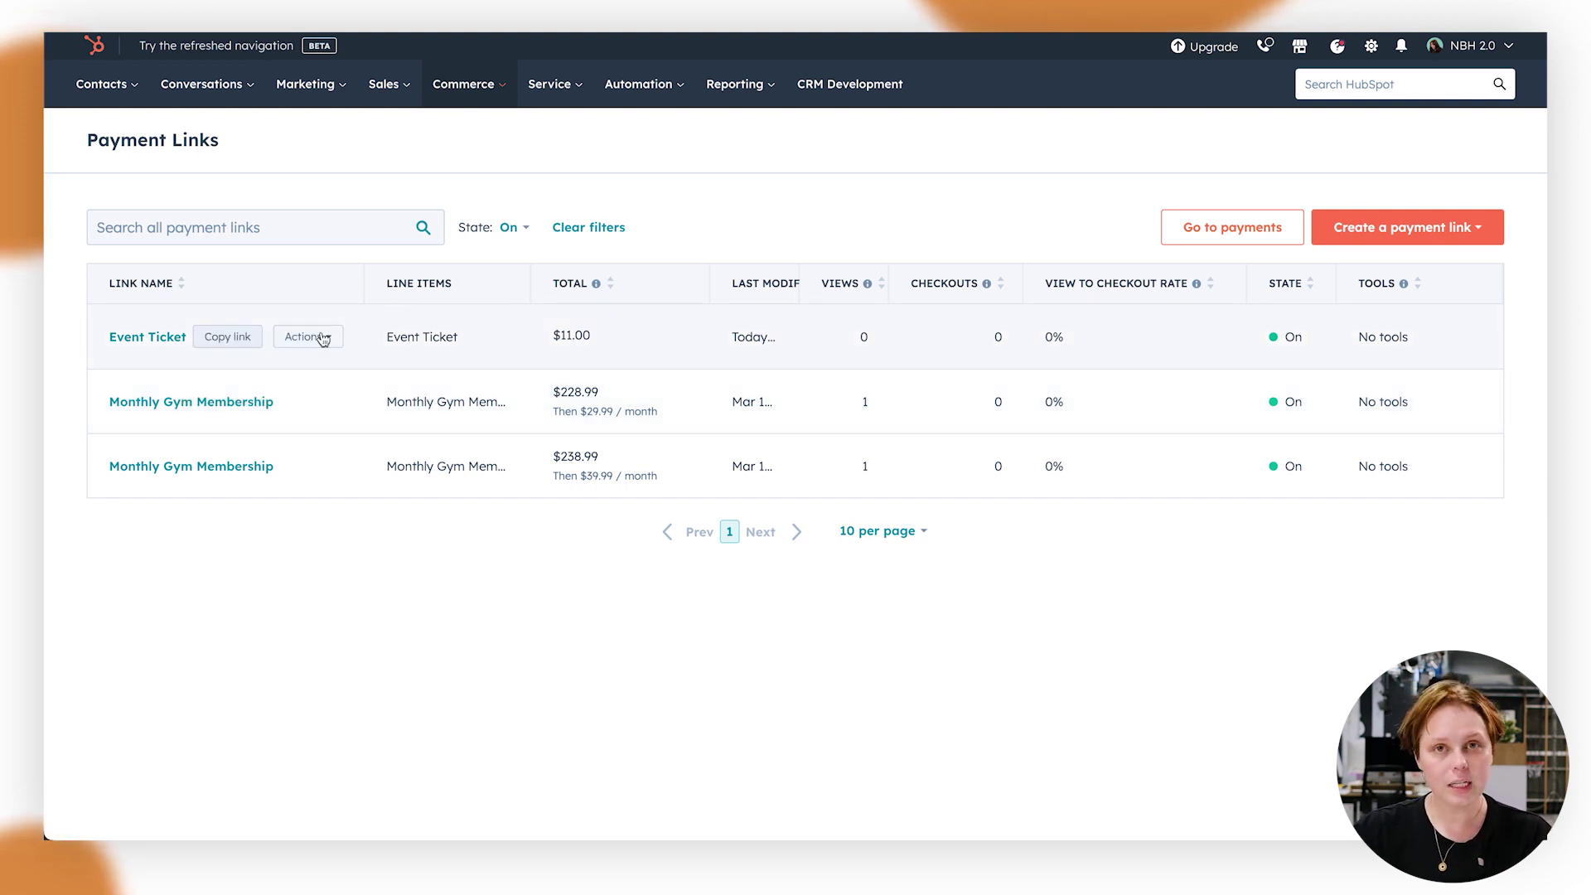
{"action": "left_click", "coordinate": [322, 337]}
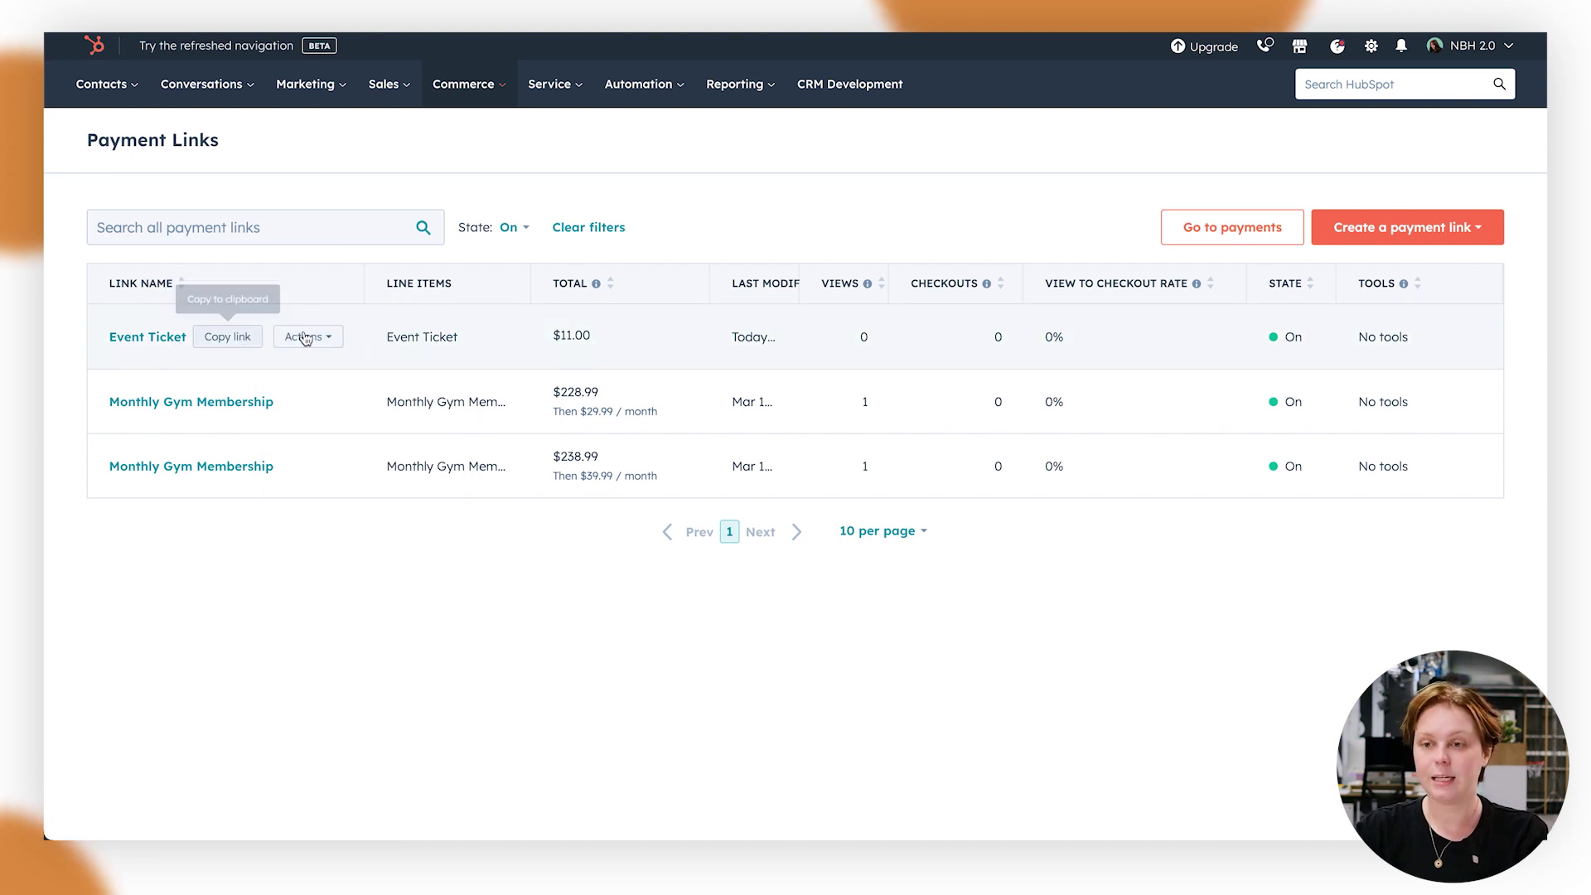
{"action": "left_click", "coordinate": [305, 337]}
{"action": "left_click", "coordinate": [406, 519]}
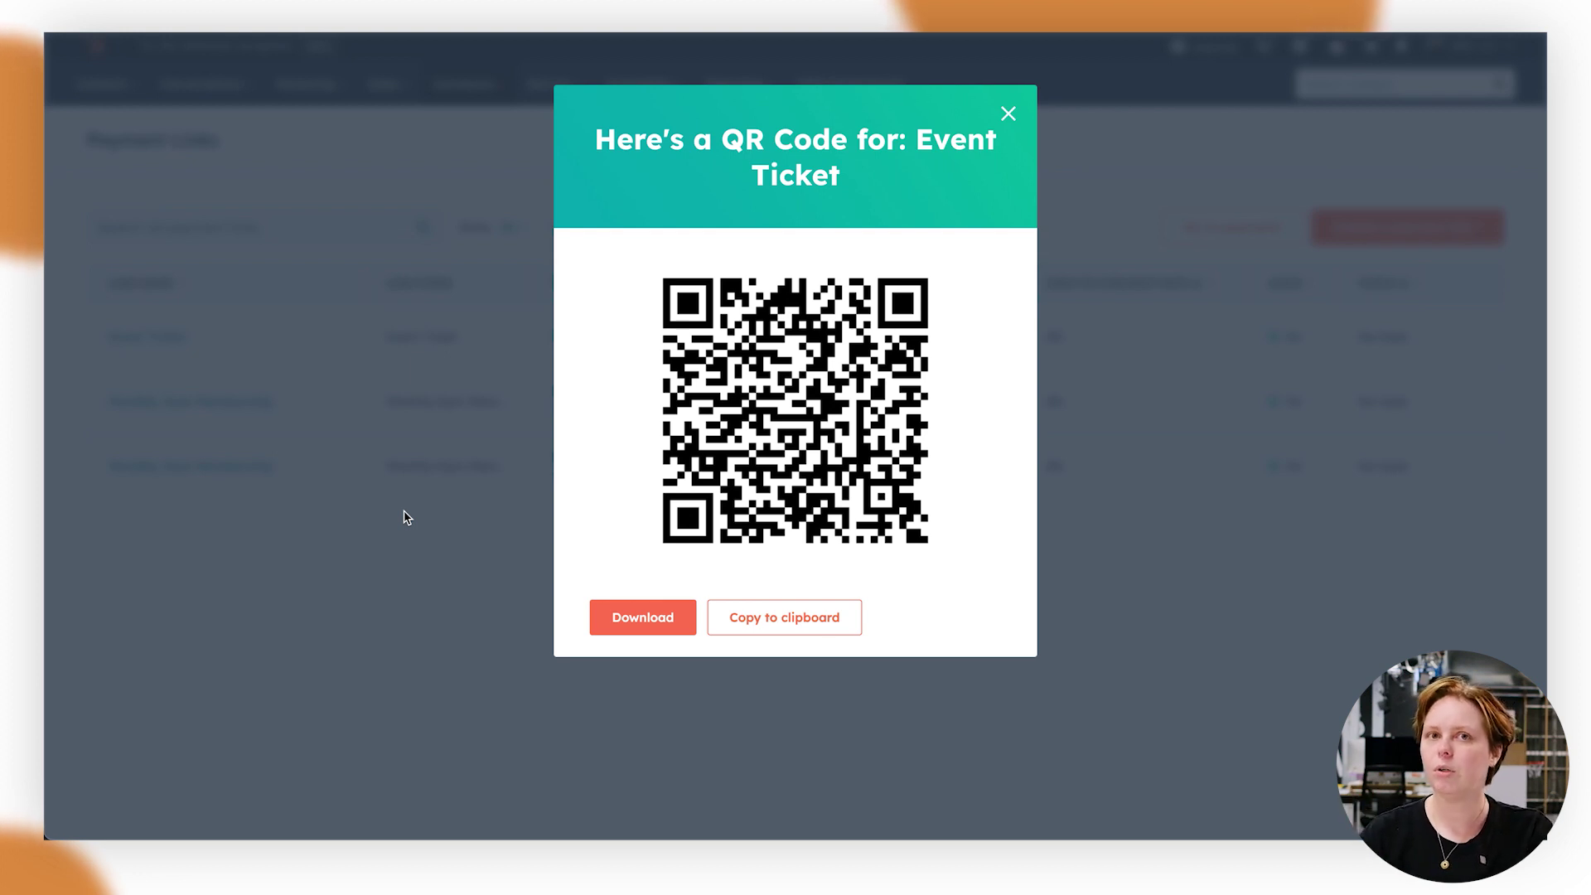
Close the QR code and change the Event Ticket unit price to $12.00, making a $13.20 total
{"action": "left_click", "coordinate": [1008, 113]}
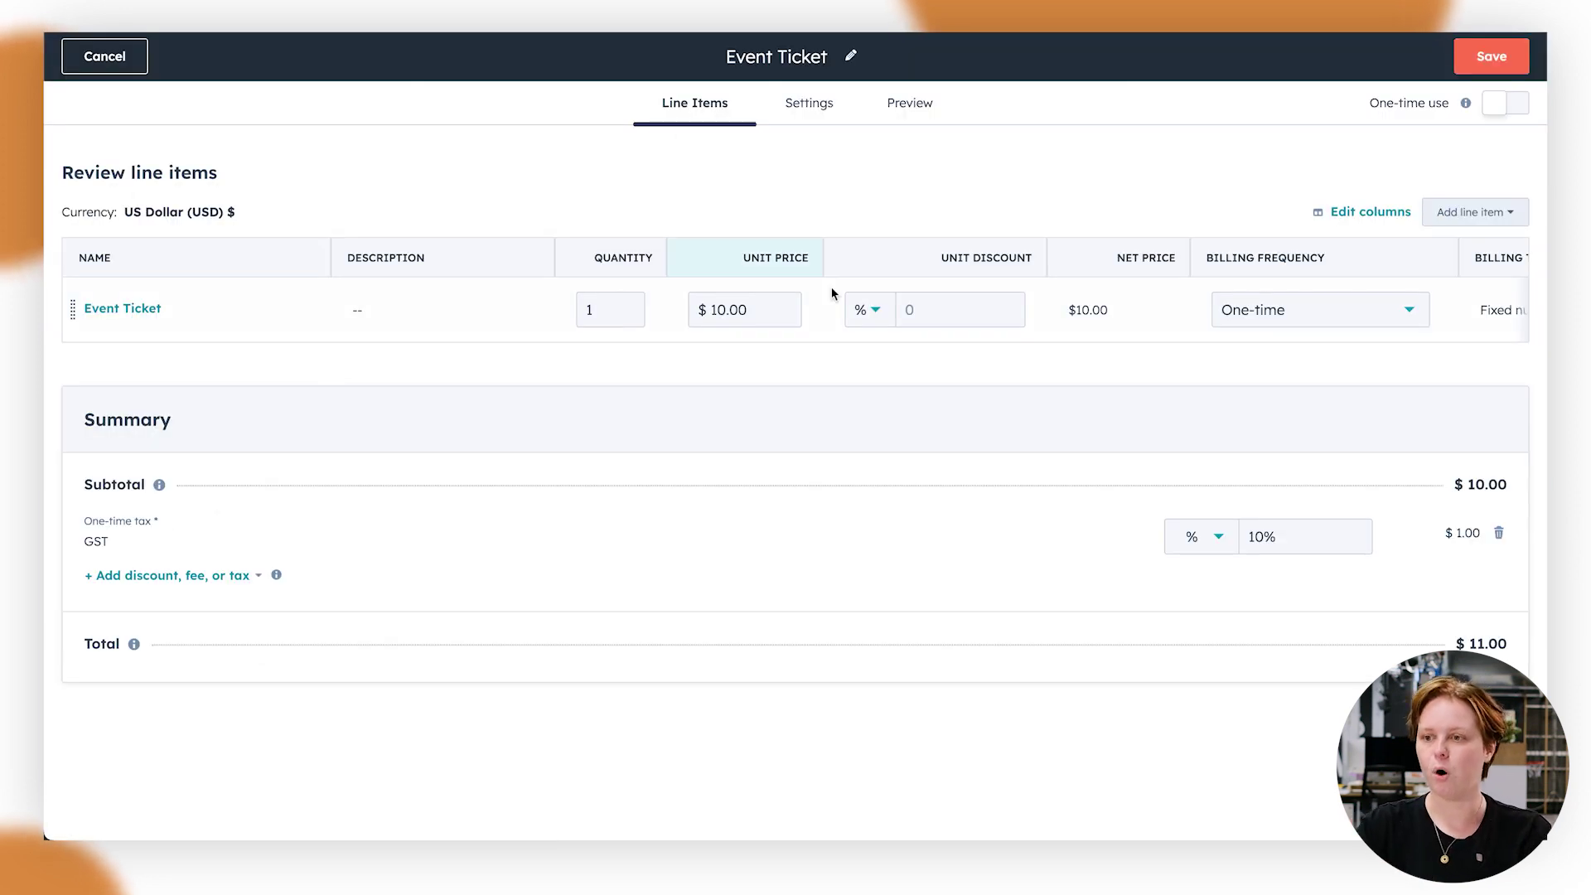
{"action": "left_click", "coordinate": [723, 311]}
{"action": "key", "text": "BackSpace"}
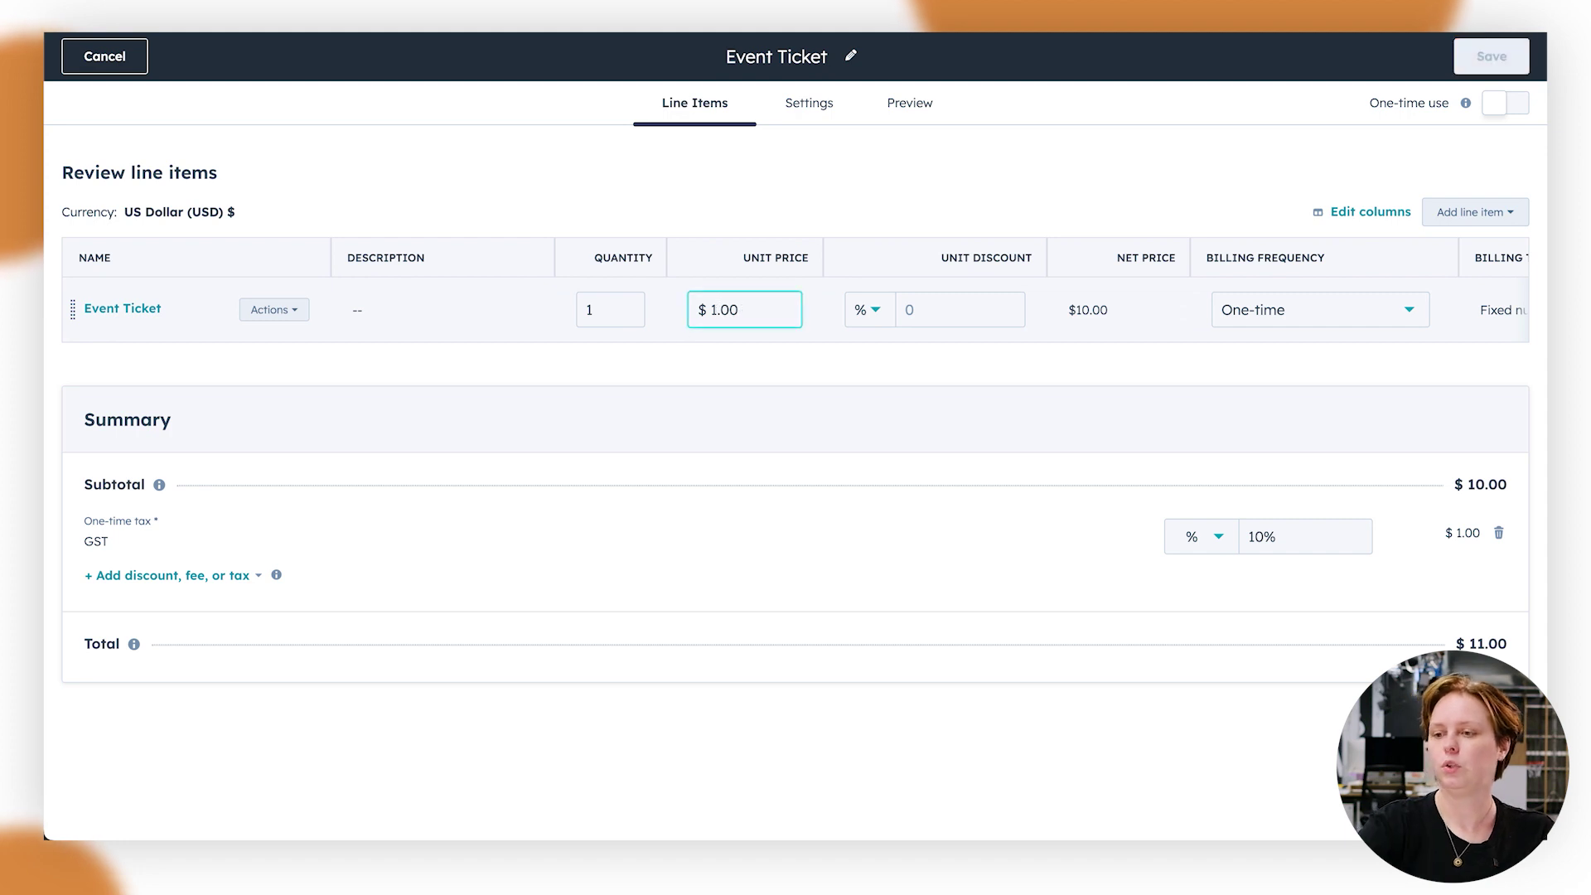
{"action": "type", "text": "2"}
{"action": "left_click", "coordinate": [563, 739]}
{"action": "left_click", "coordinate": [821, 110]}
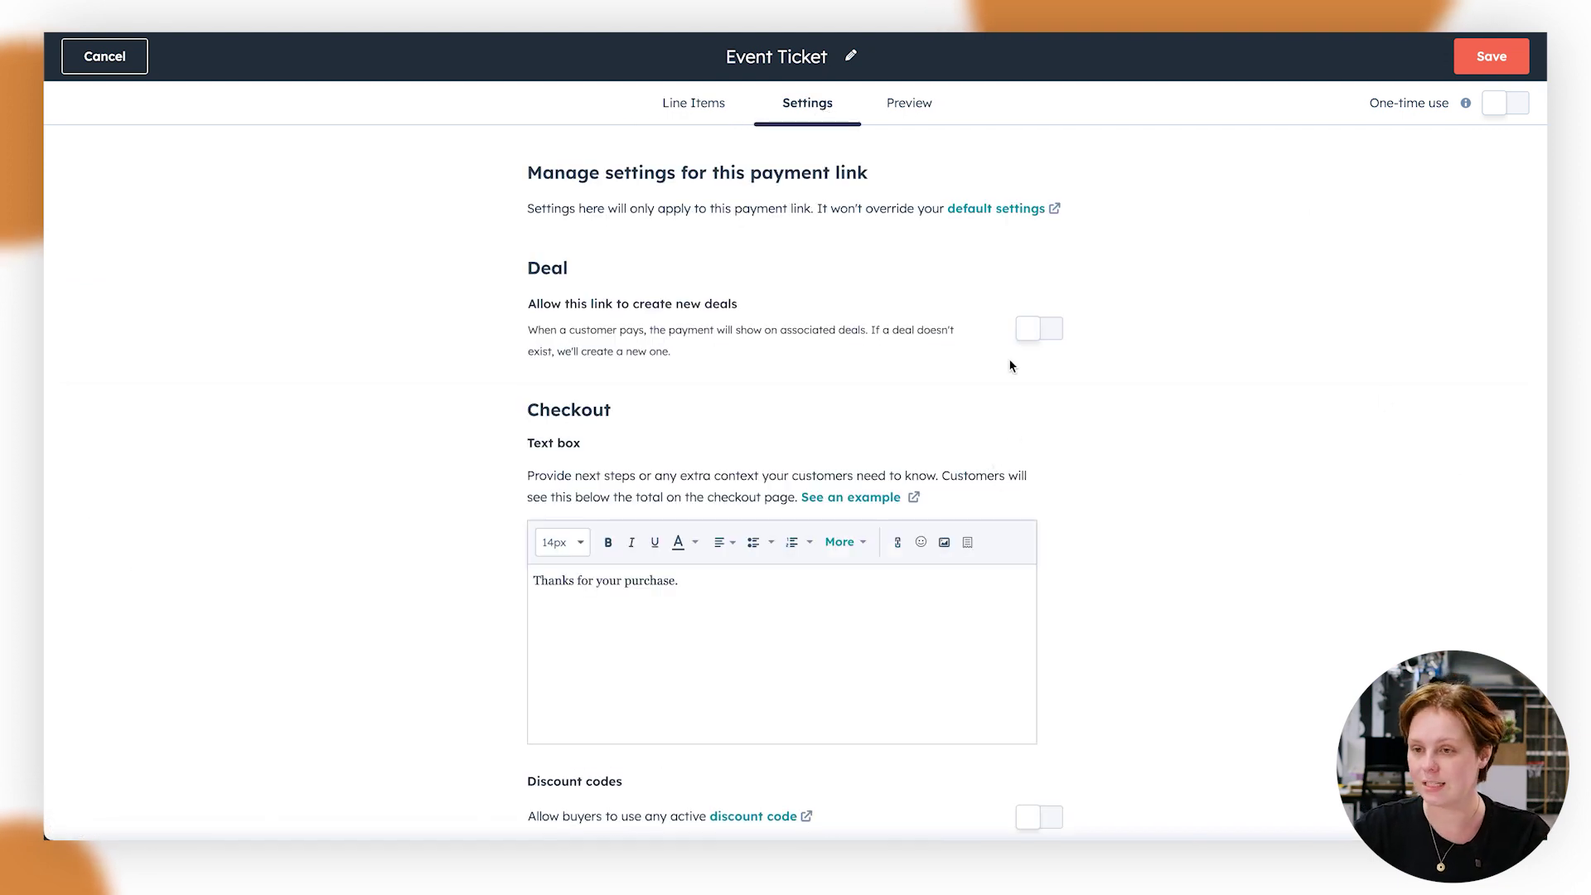
Add Phone number as an extra checkout contact property, found by searching 'ph'
{"action": "scroll", "coordinate": [1011, 366], "scroll_direction": "down", "scroll_amount": 4}
{"action": "scroll", "coordinate": [1010, 365], "scroll_direction": "down", "scroll_amount": 3}
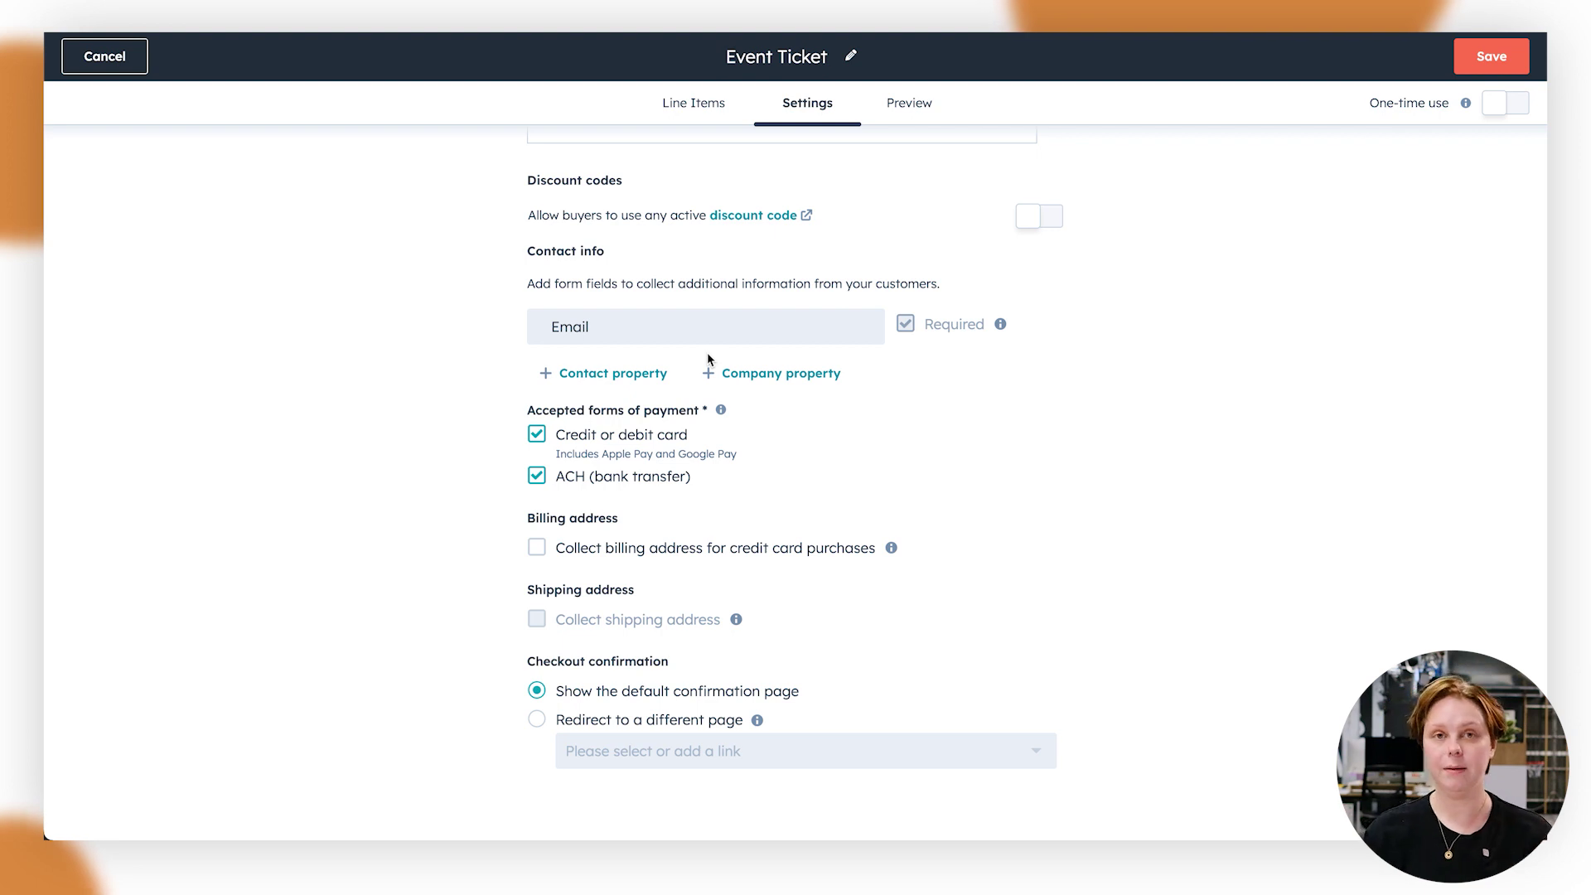
{"action": "left_click", "coordinate": [613, 374]}
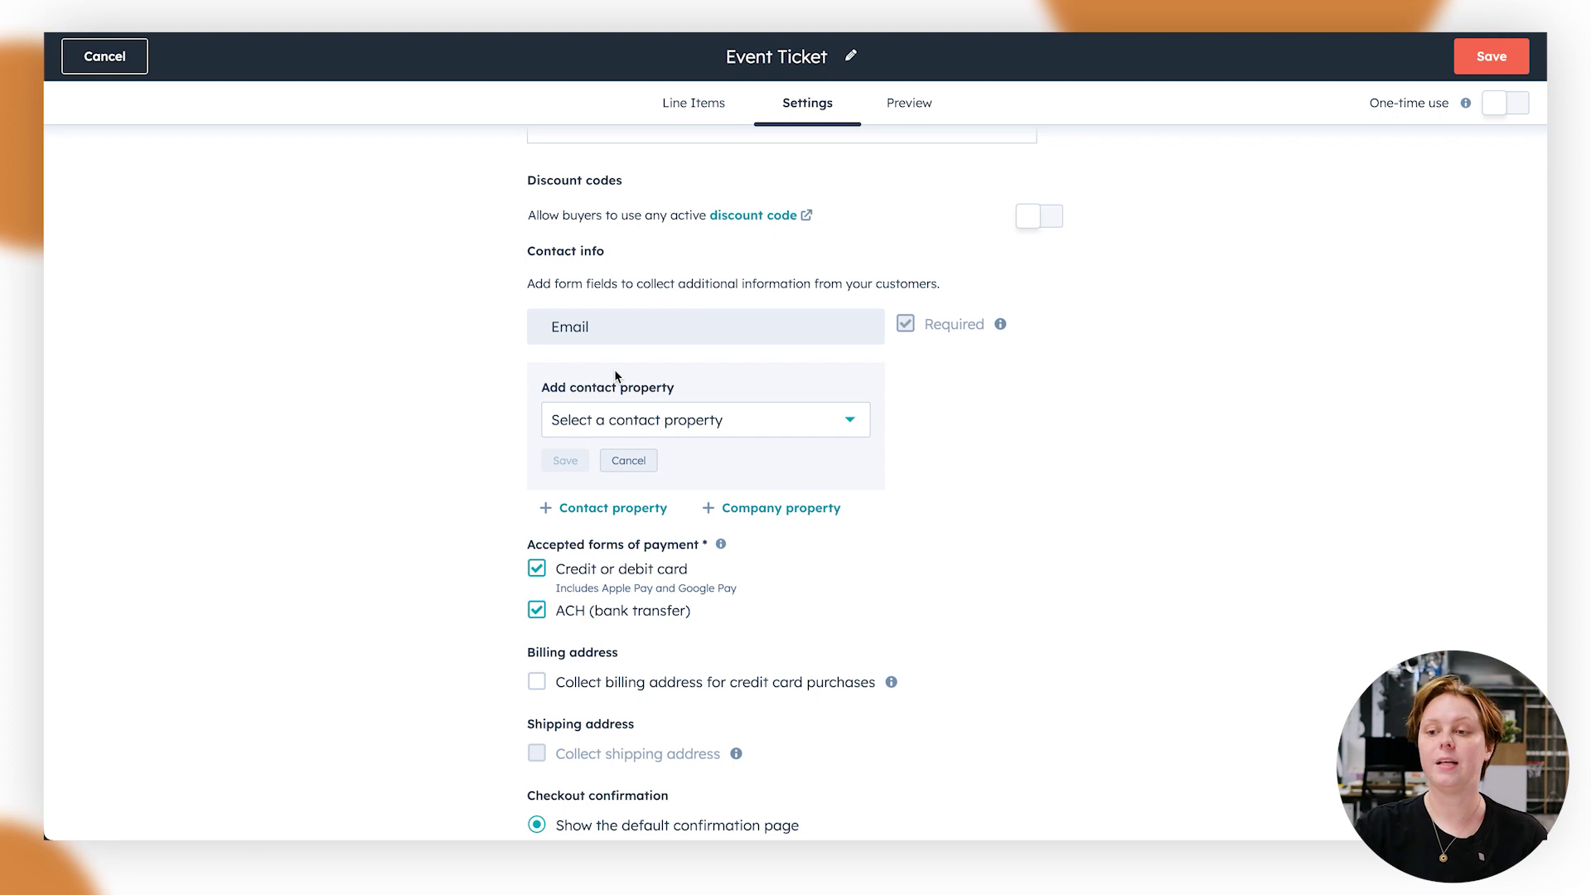
{"action": "left_click", "coordinate": [653, 436]}
{"action": "type", "text": "phone"}
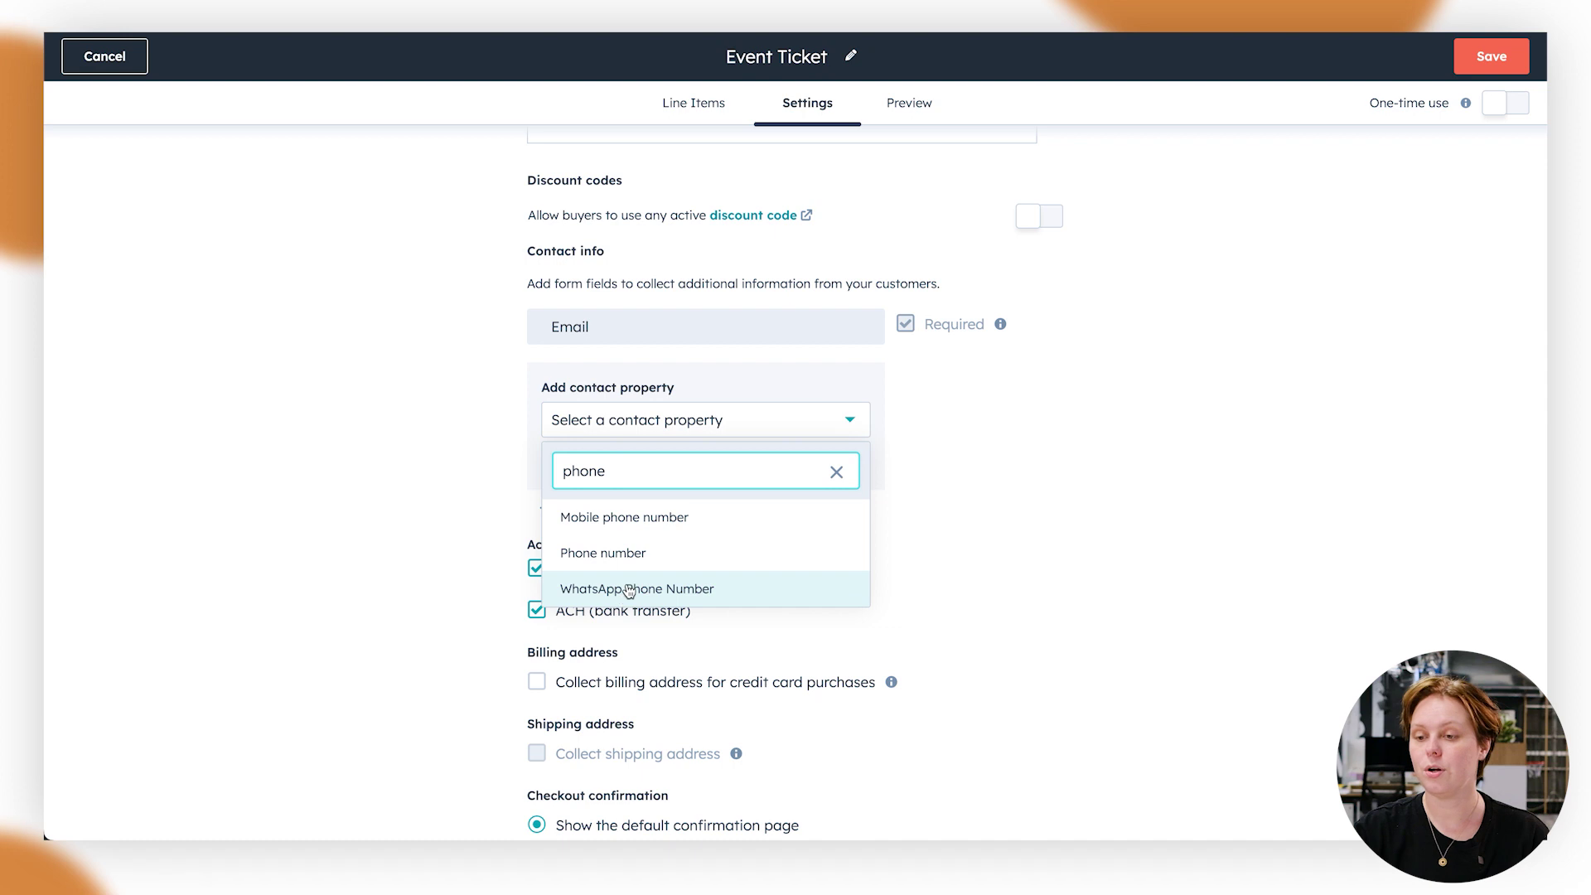
{"action": "left_click", "coordinate": [626, 561]}
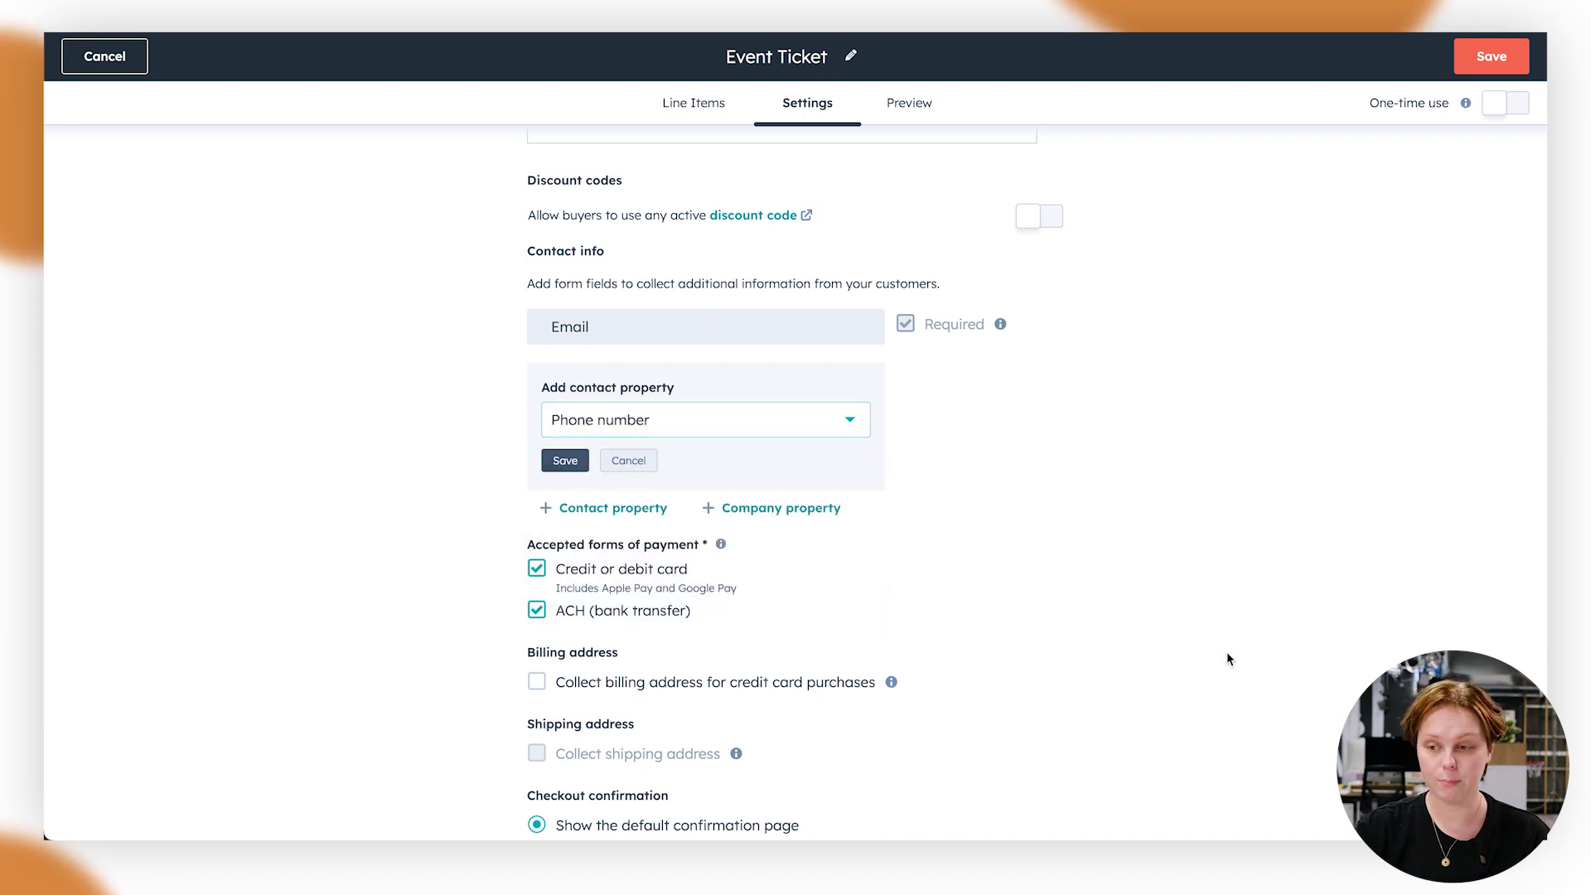
{"action": "scroll", "coordinate": [908, 430], "scroll_direction": "down", "scroll_amount": 2}
{"action": "scroll", "coordinate": [908, 430], "scroll_direction": "up", "scroll_amount": 10}
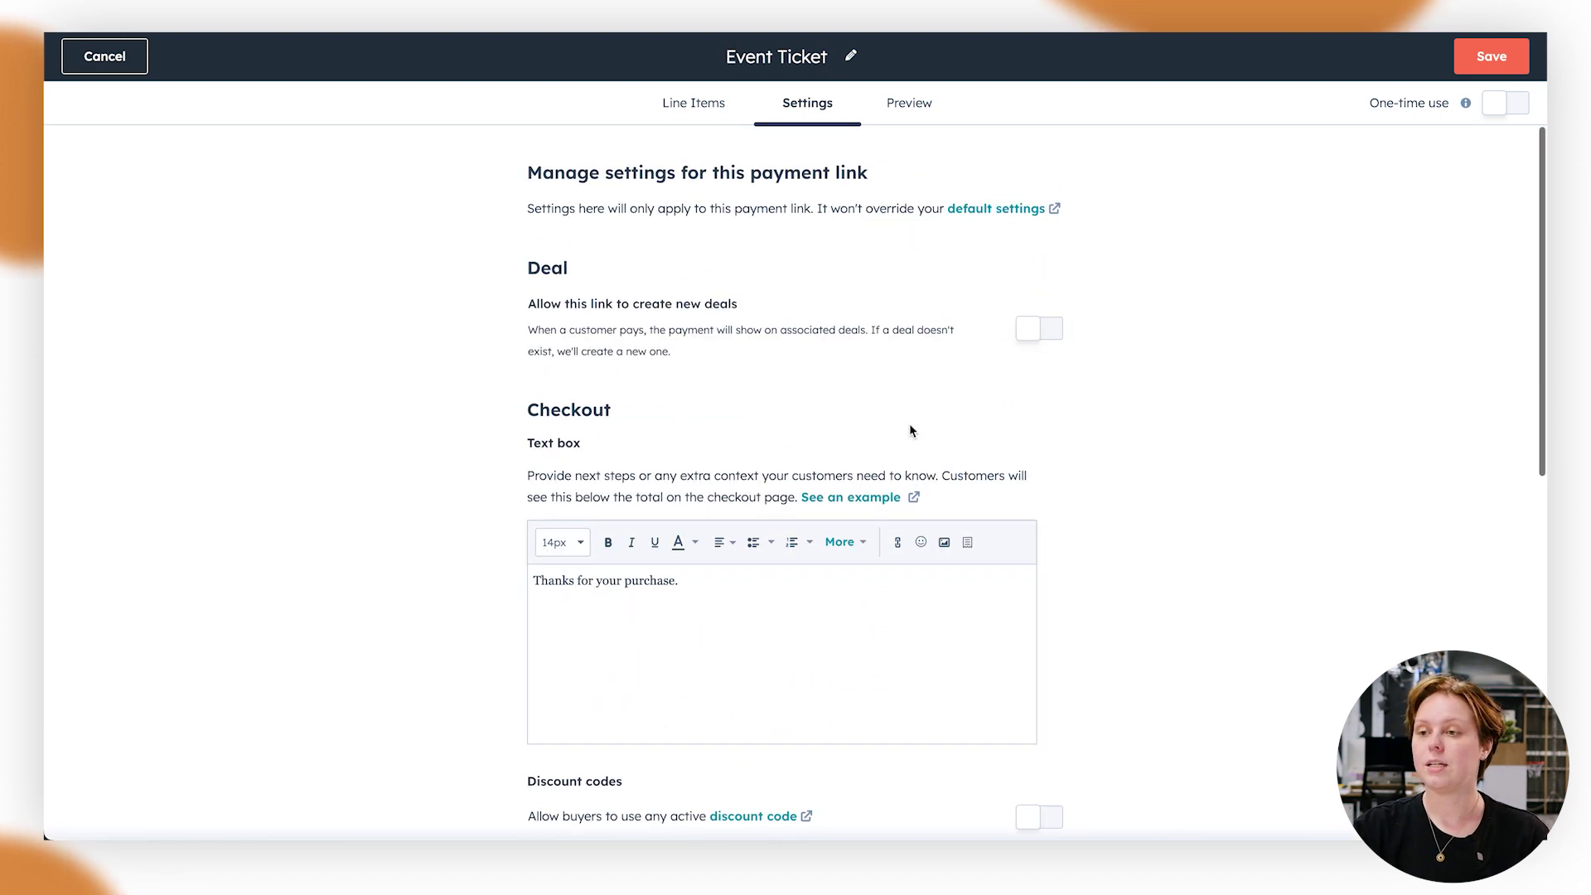
Preview the checkout, save the link at its $13.20 total, and close the ready confirmation
{"action": "left_click", "coordinate": [916, 110]}
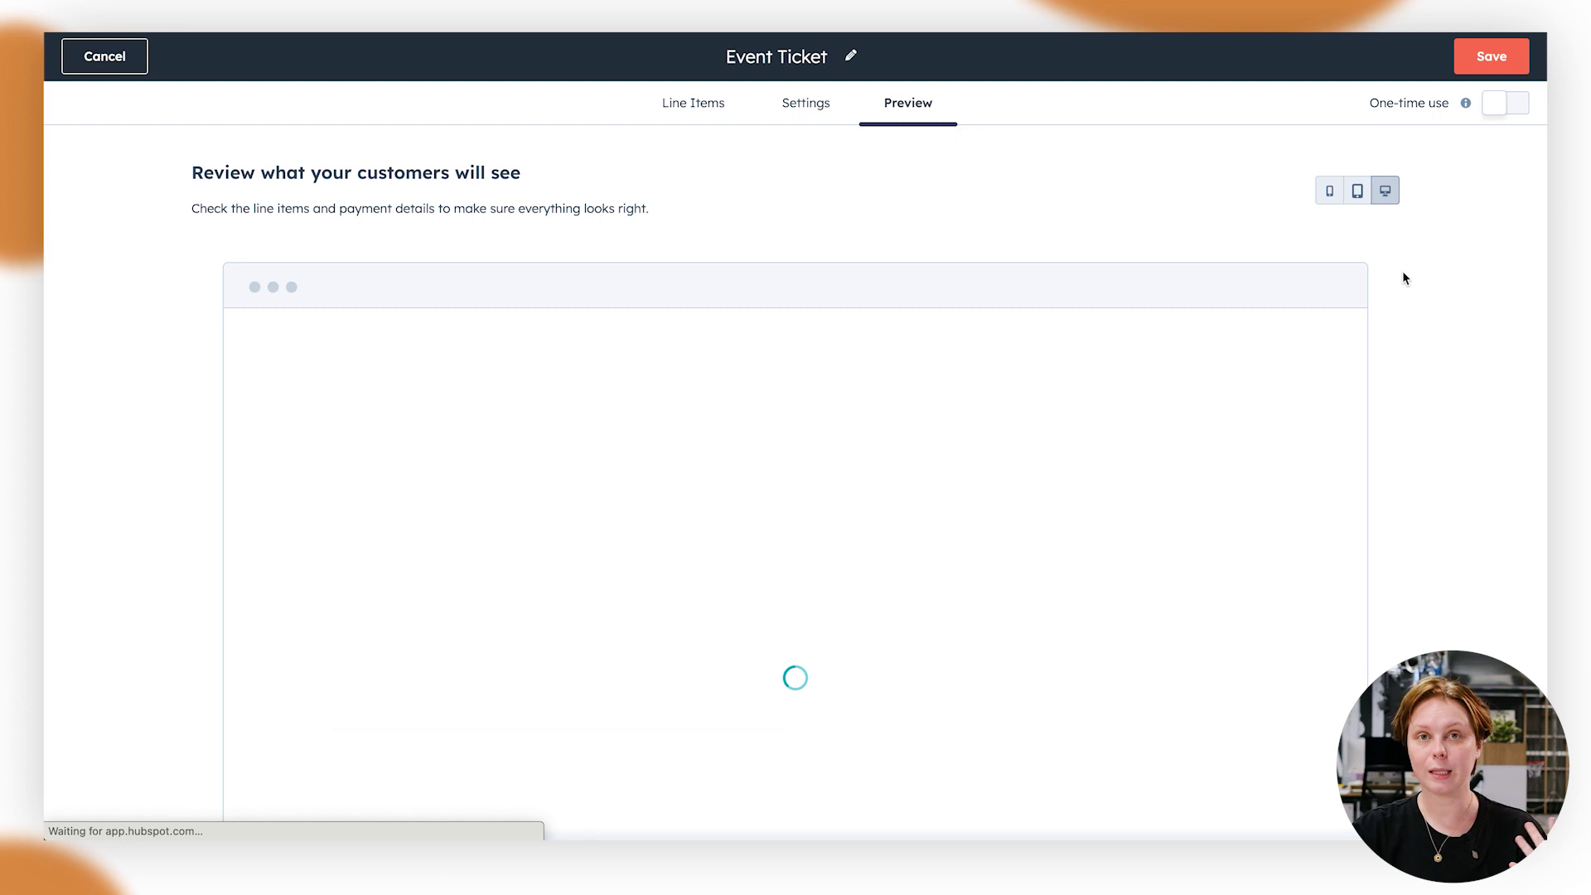
{"action": "scroll", "coordinate": [1404, 278], "scroll_direction": "down", "scroll_amount": 3}
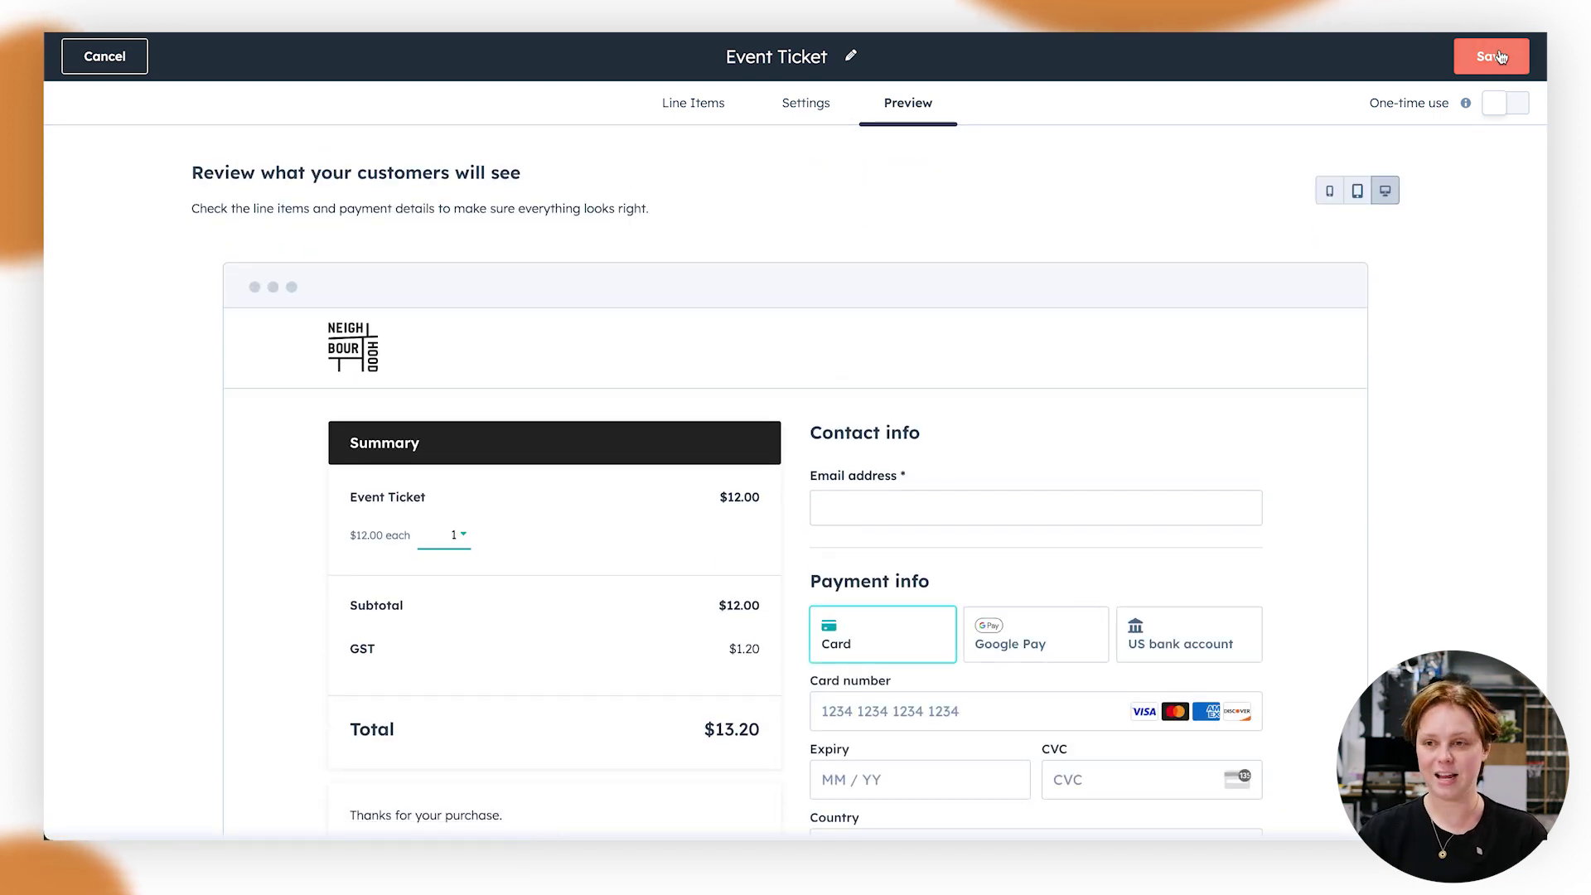
{"action": "left_click", "coordinate": [1500, 56]}
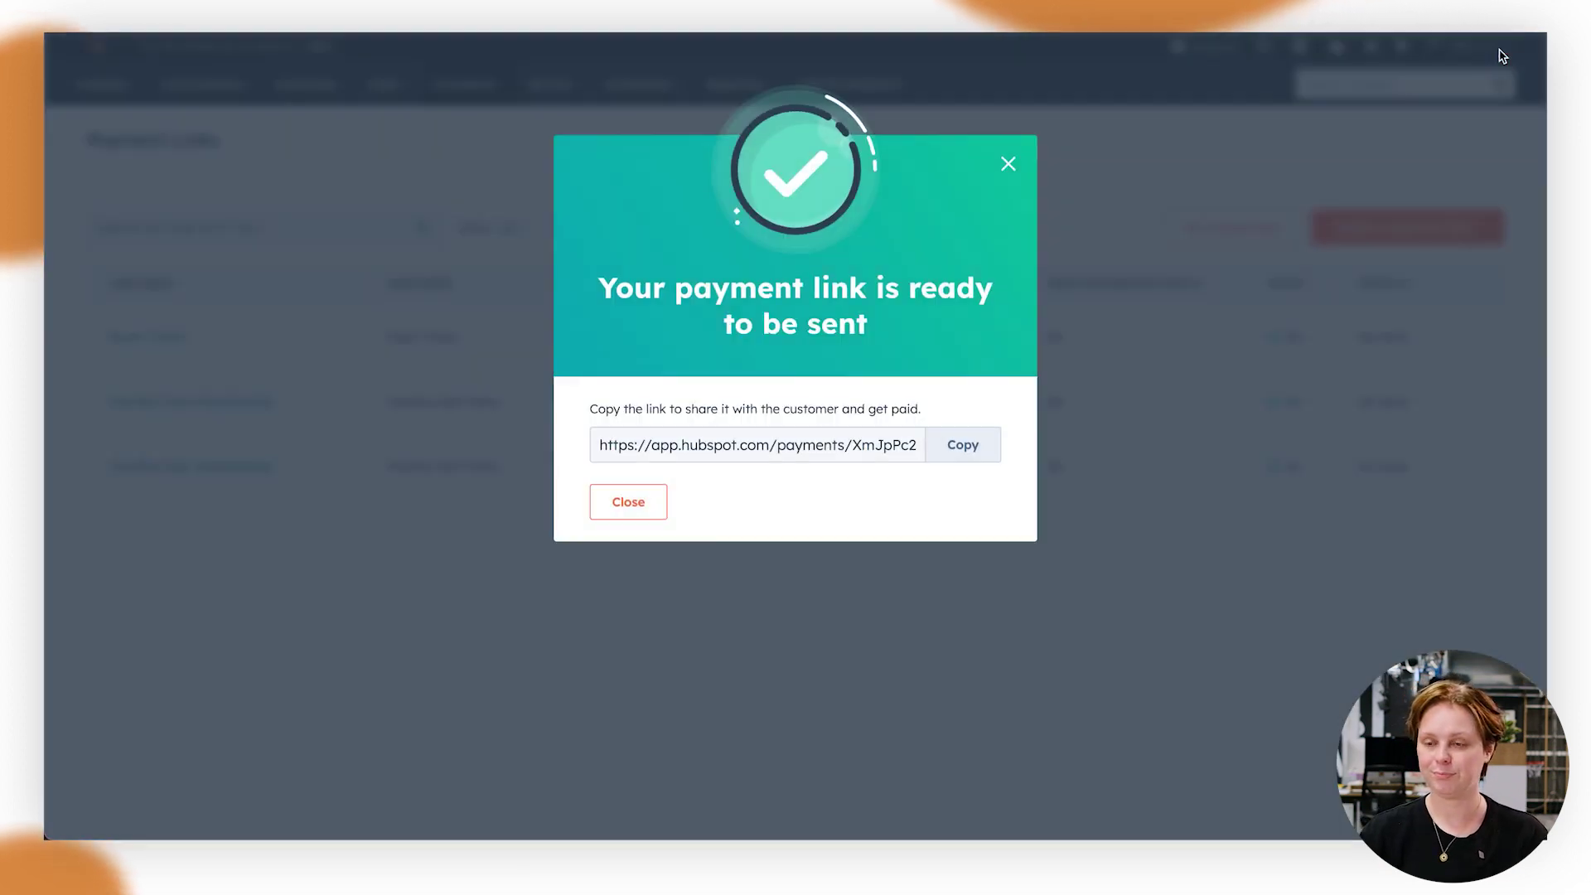
{"action": "left_click", "coordinate": [1023, 163]}
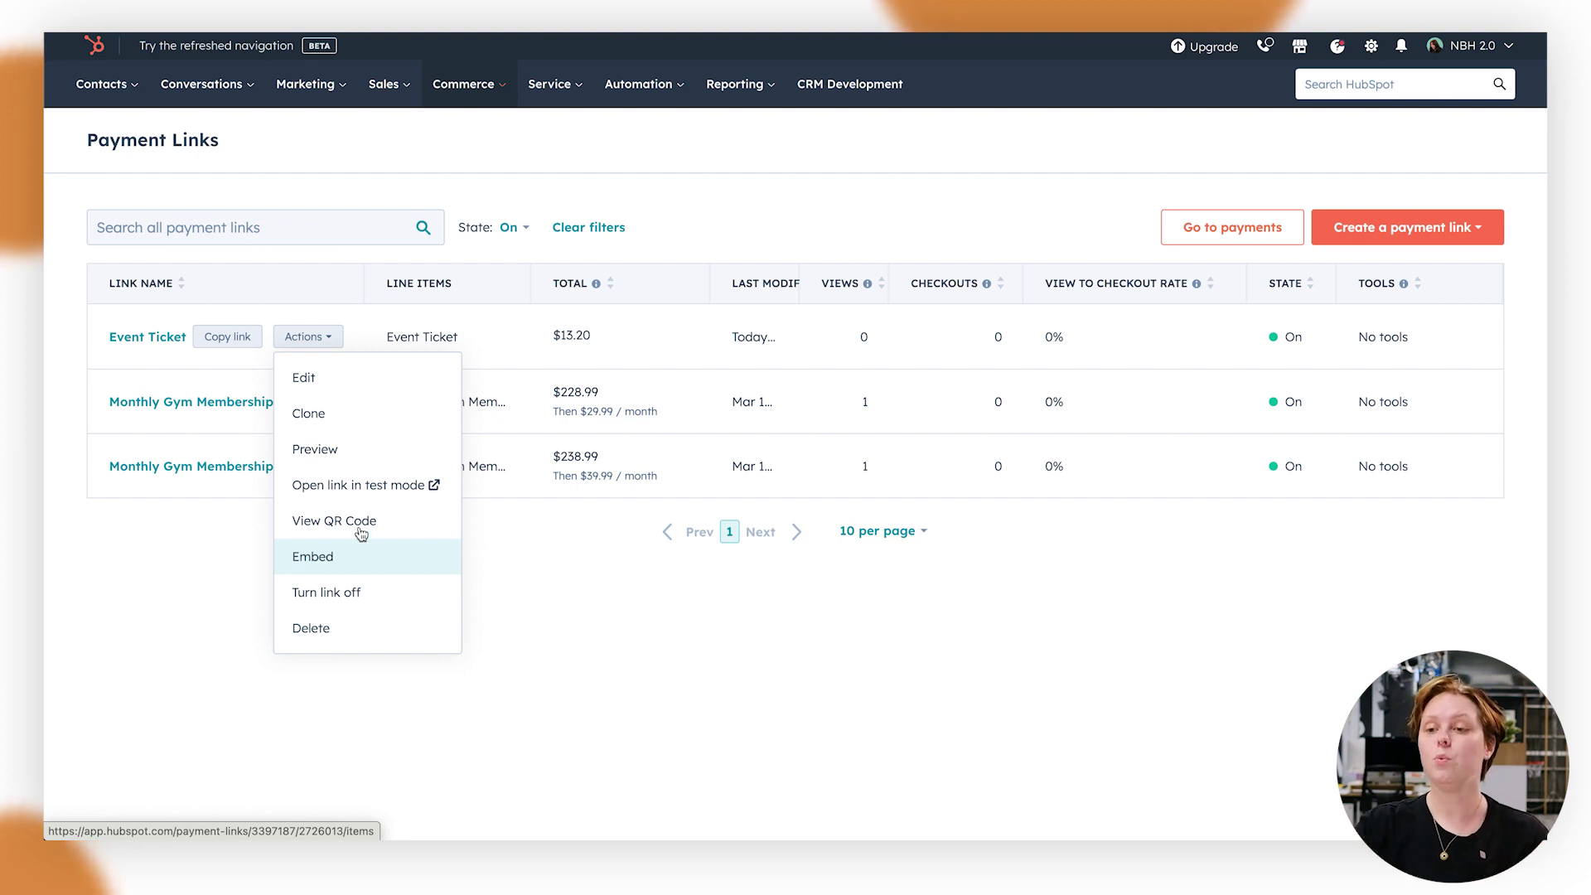
Show the Embed Payment Link code for the Event Ticket link from its Actions menu
{"action": "left_click", "coordinate": [639, 162]}
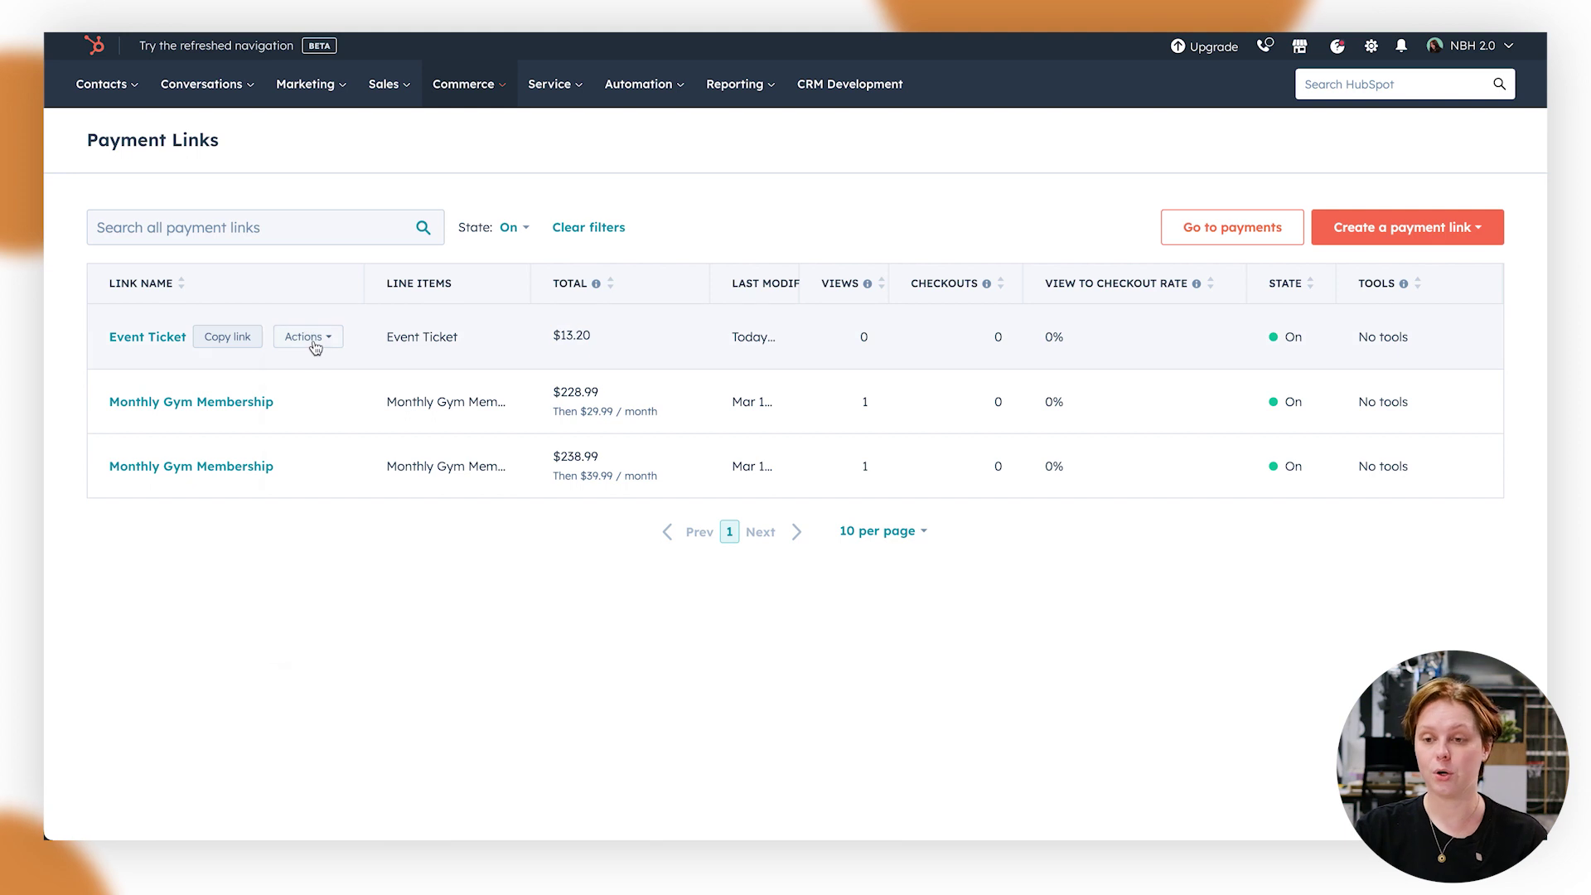
{"action": "left_click", "coordinate": [314, 344]}
{"action": "left_click", "coordinate": [327, 556]}
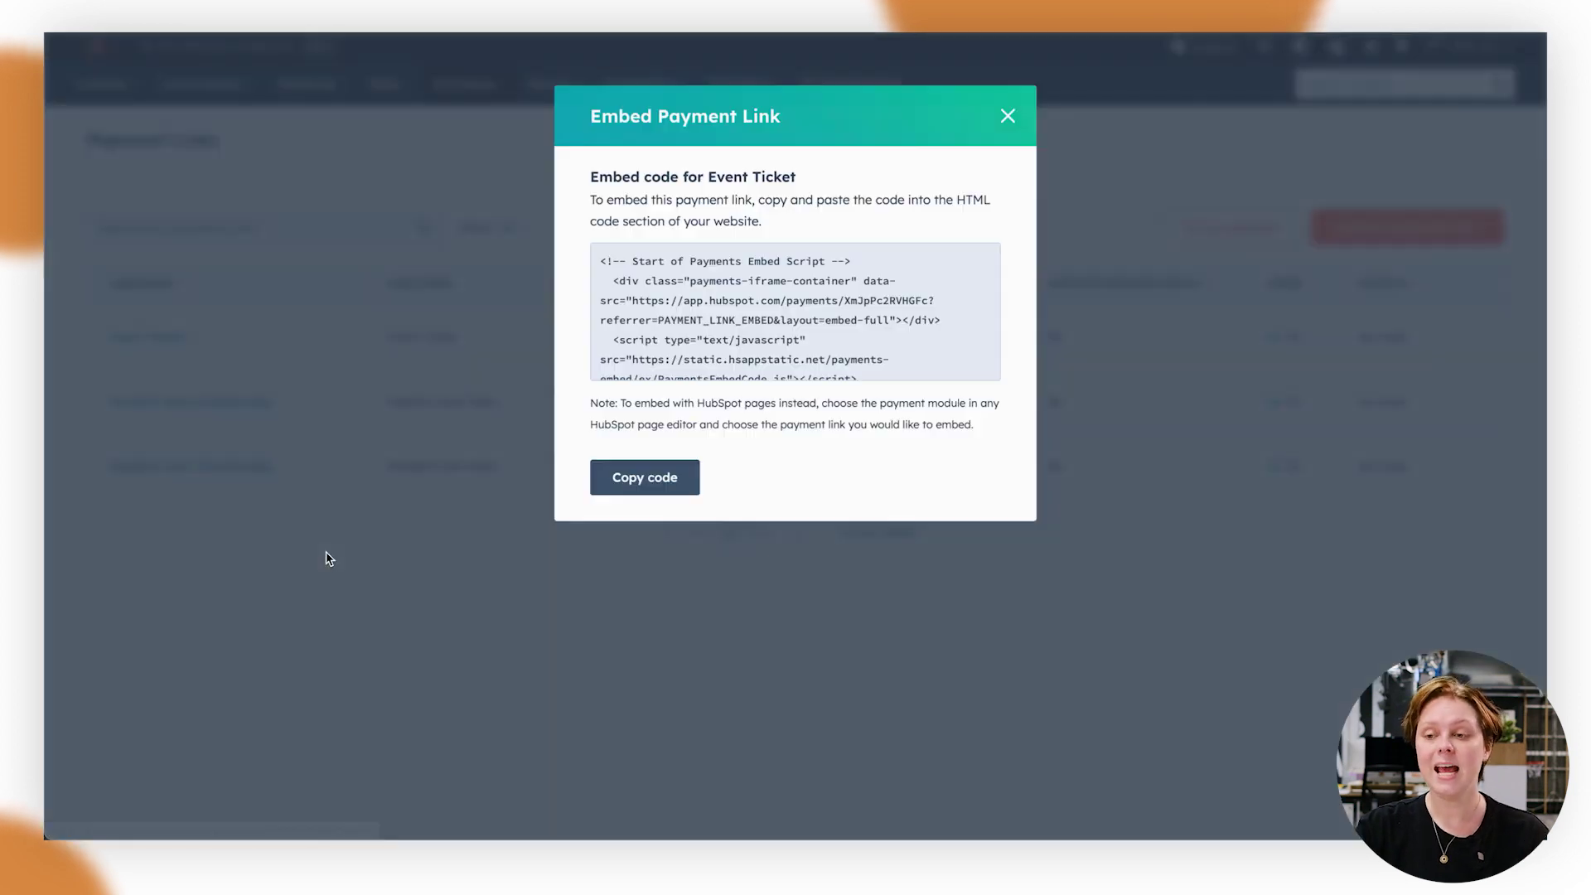